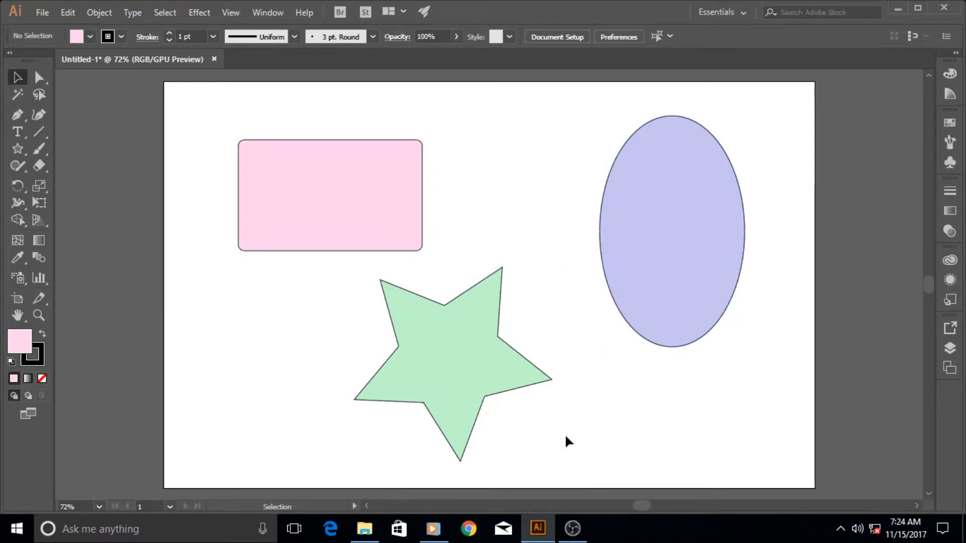
- Move the green star a short distance to the right on the artboard and deselect it
drag(463, 355, 491, 358)
click(478, 184)
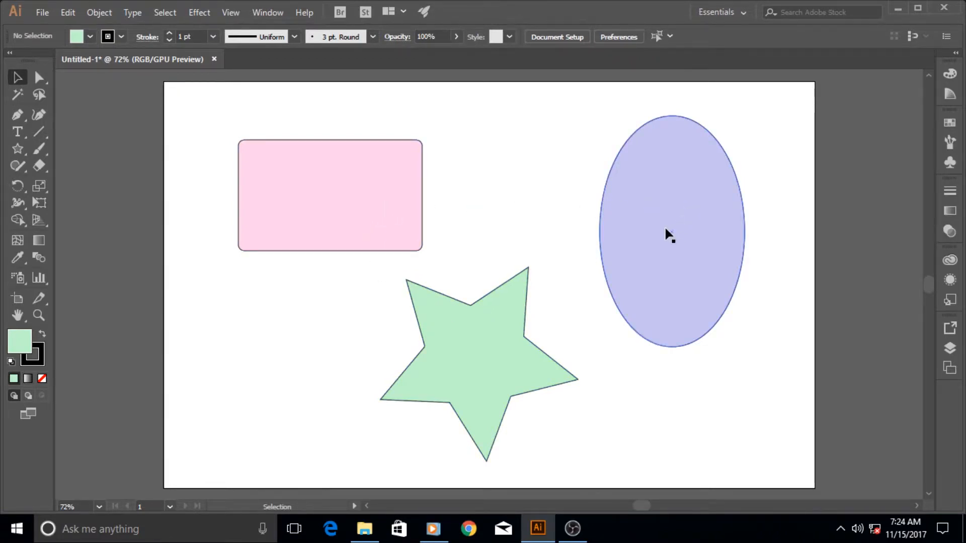
click(391, 182)
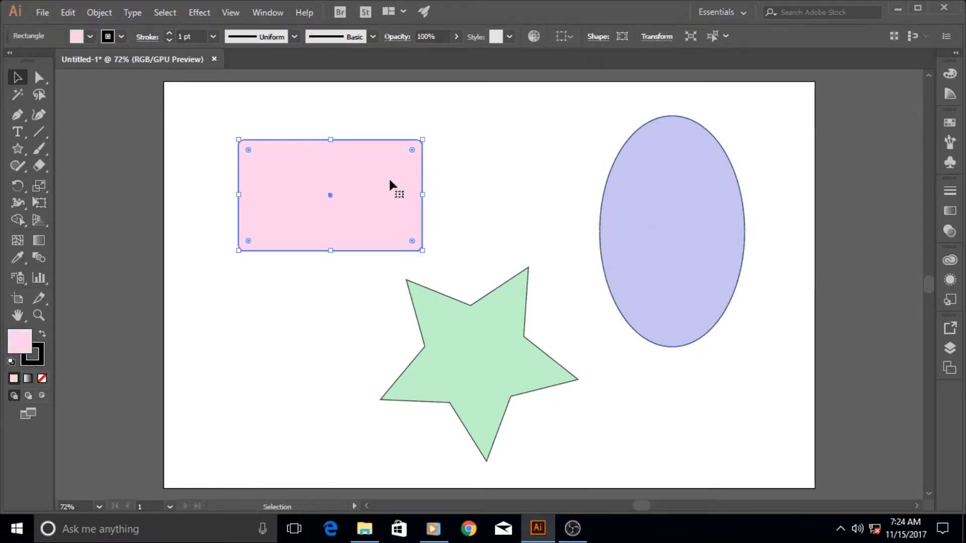
double_click(19, 341)
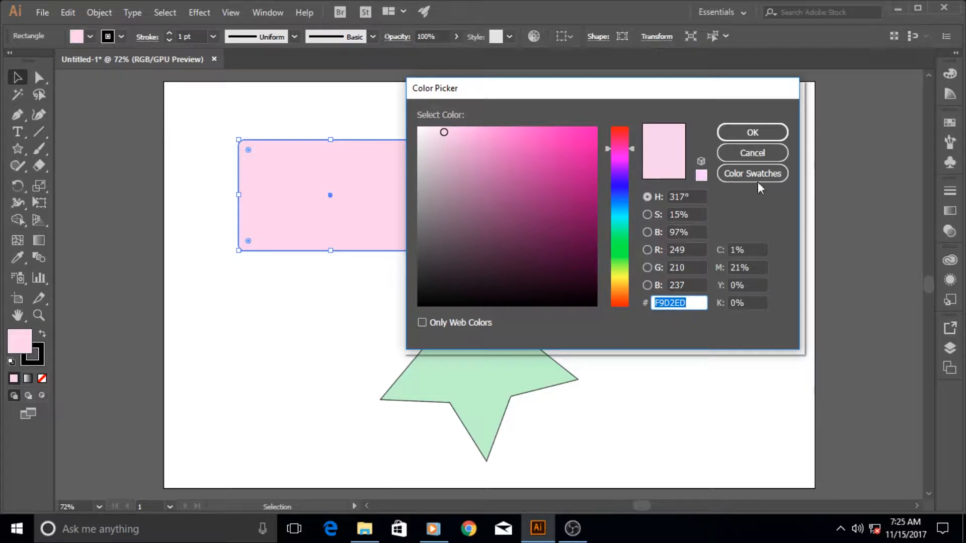
click(760, 156)
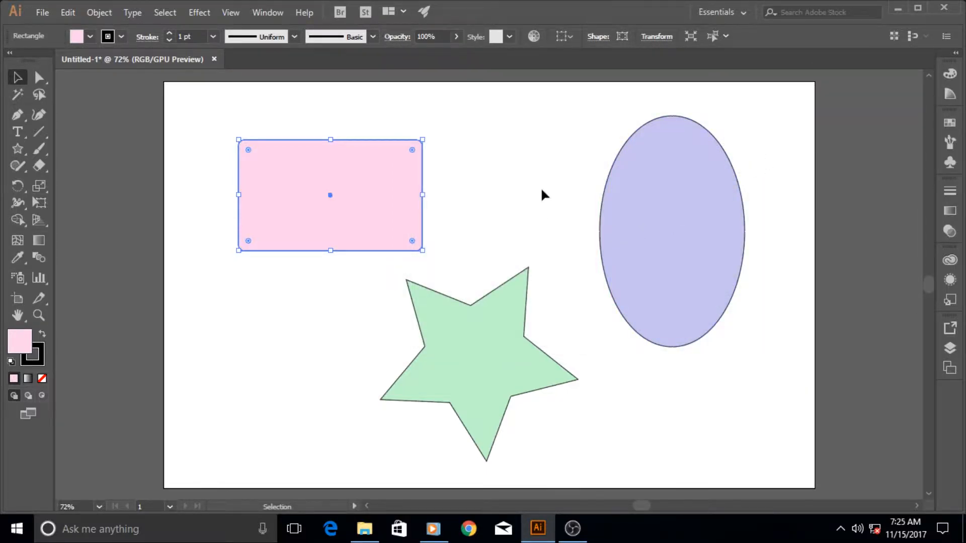
click(651, 199)
click(468, 340)
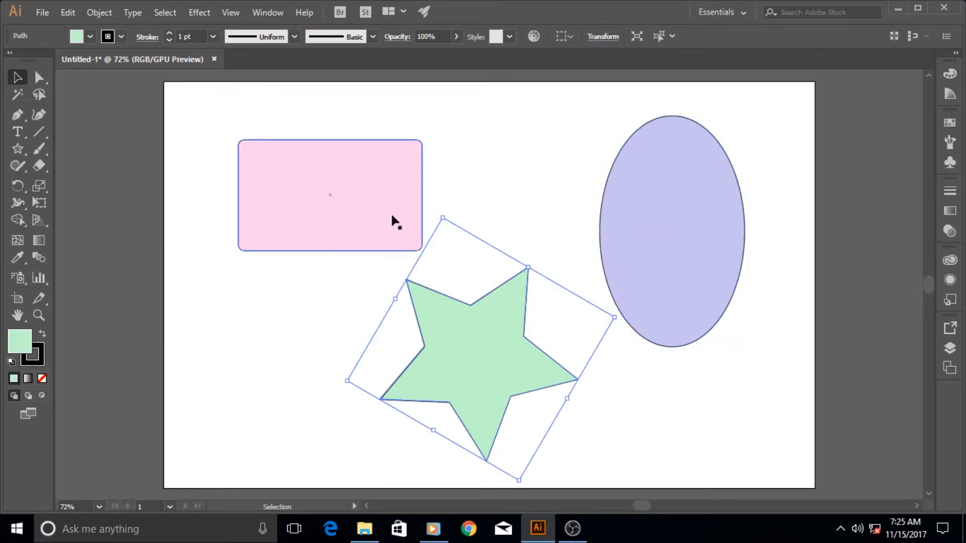
click(346, 197)
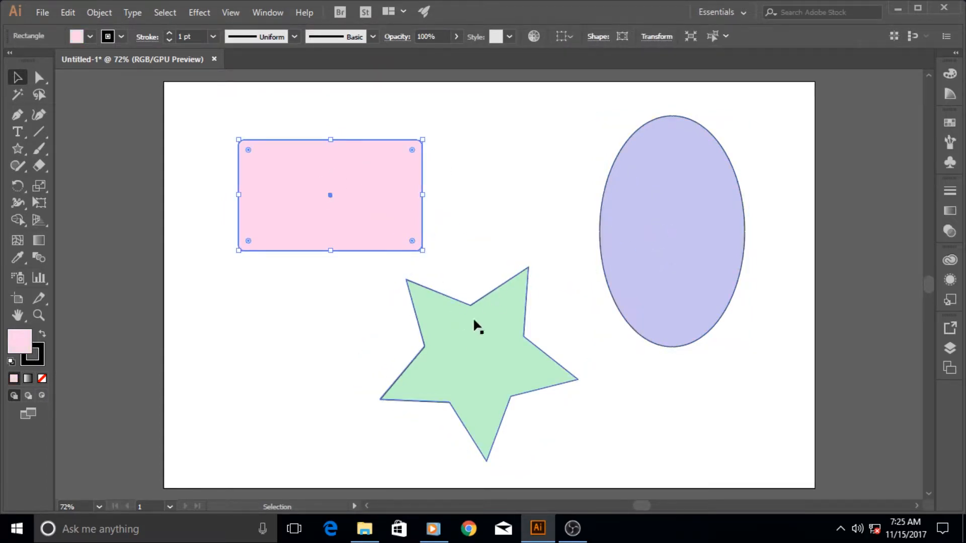
click(792, 218)
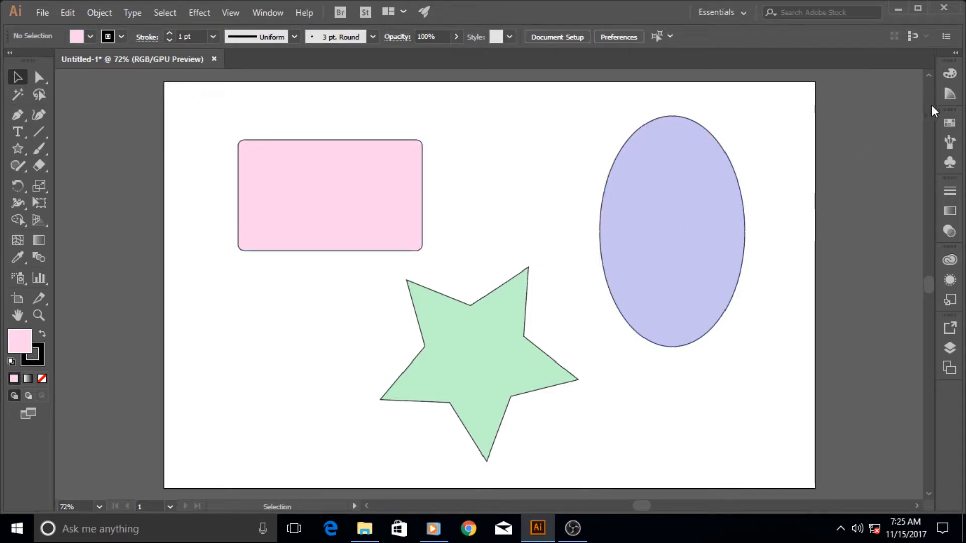
- Show the document swatches and fill the ellipse with the cyan swatch
click(954, 125)
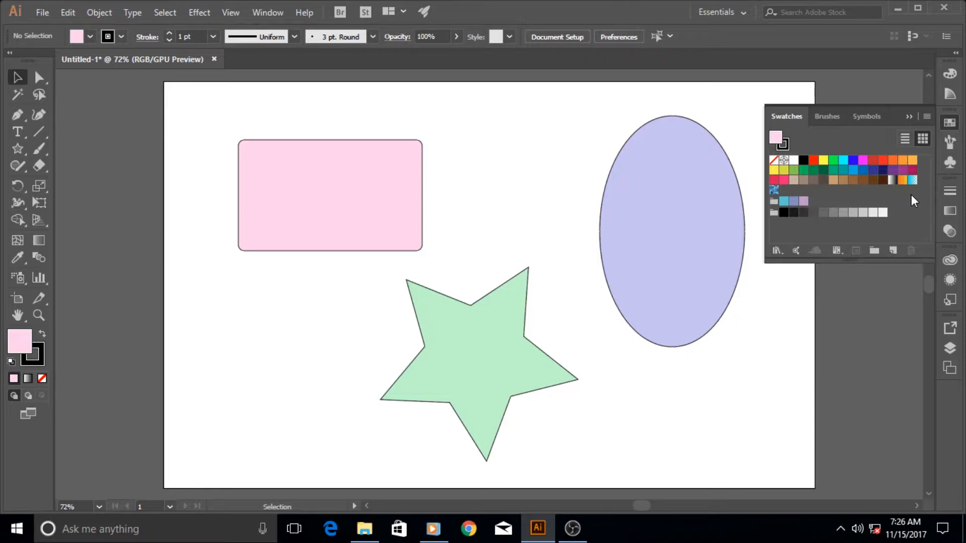
click(927, 117)
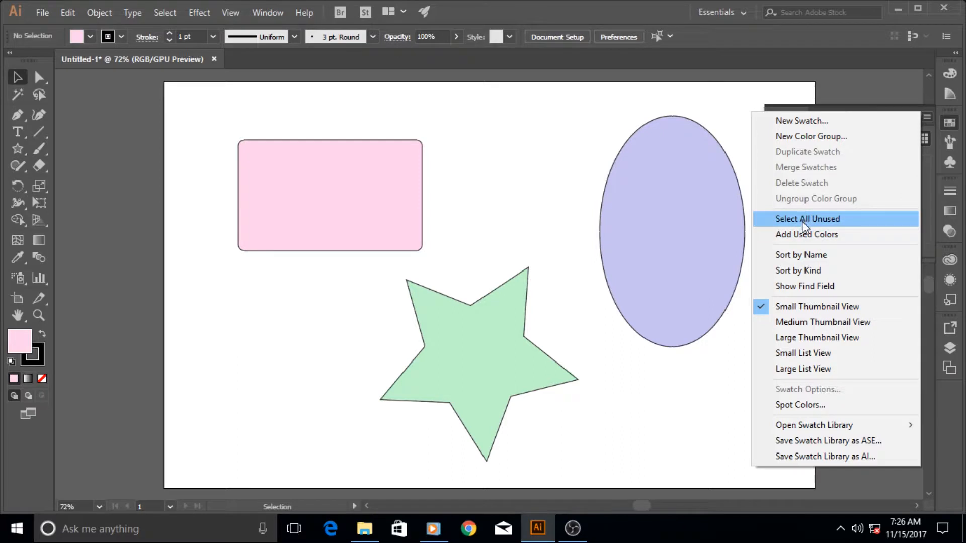
click(686, 392)
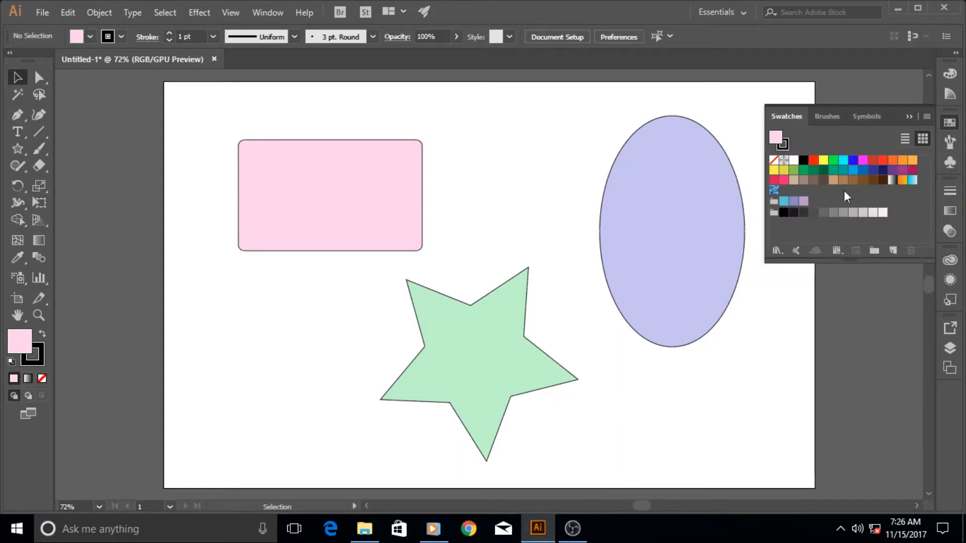
click(714, 203)
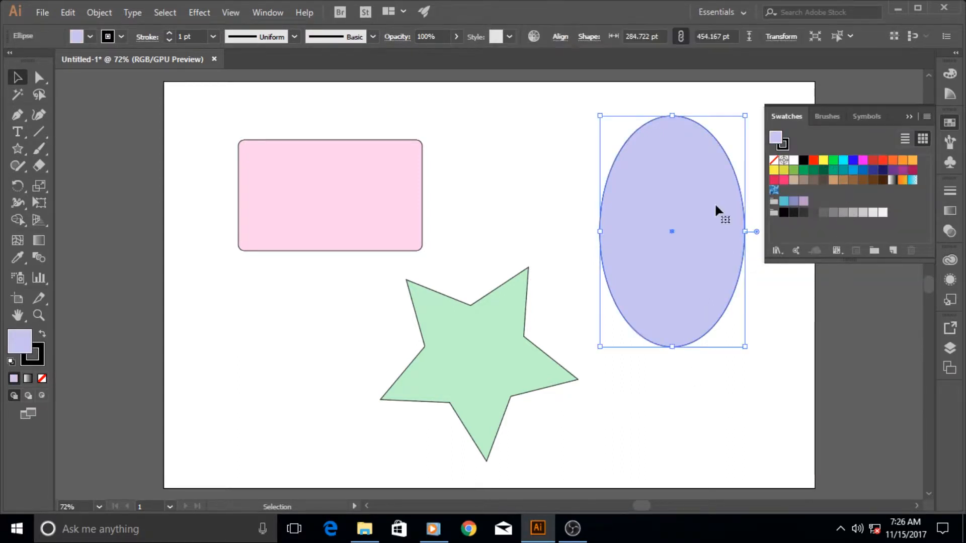
click(844, 160)
- Fill the rounded rectangle with the darker red swatch and the star with the bright green swatch
click(409, 199)
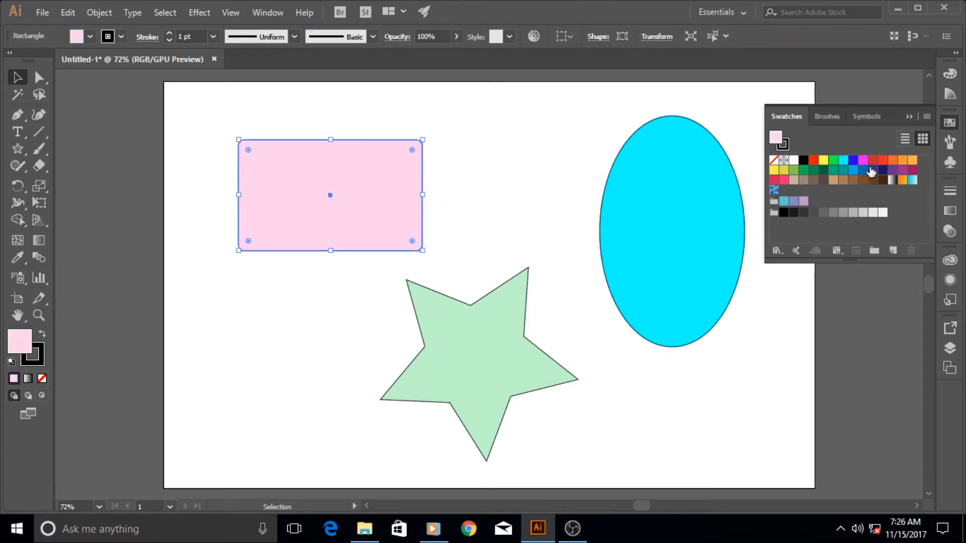
click(874, 161)
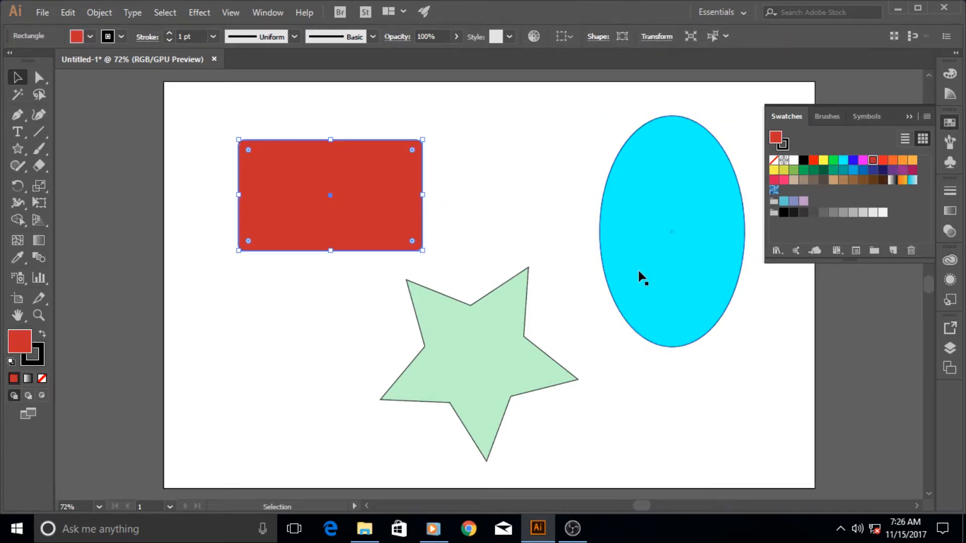
click(497, 363)
click(833, 160)
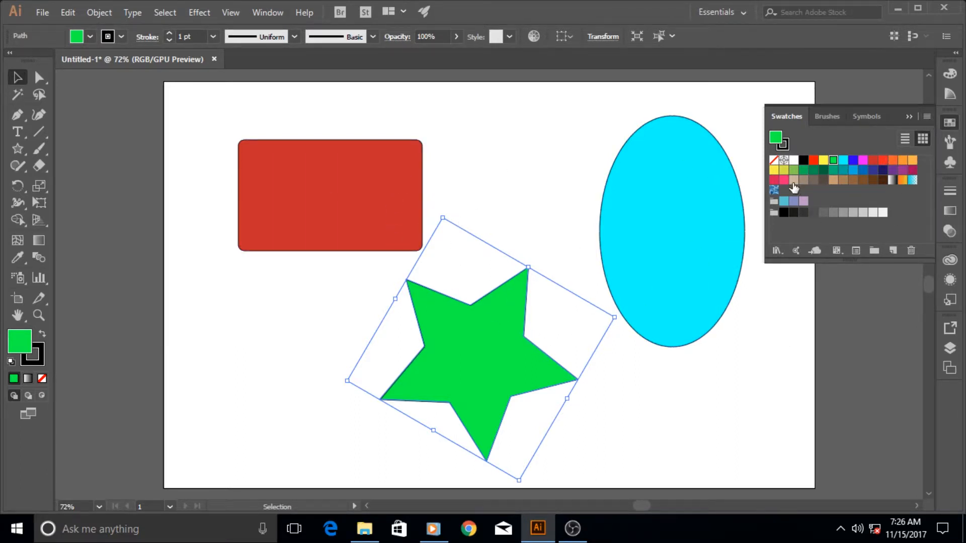
- Select all unused swatches in the document and delete them, leaving no swatch selected
click(927, 117)
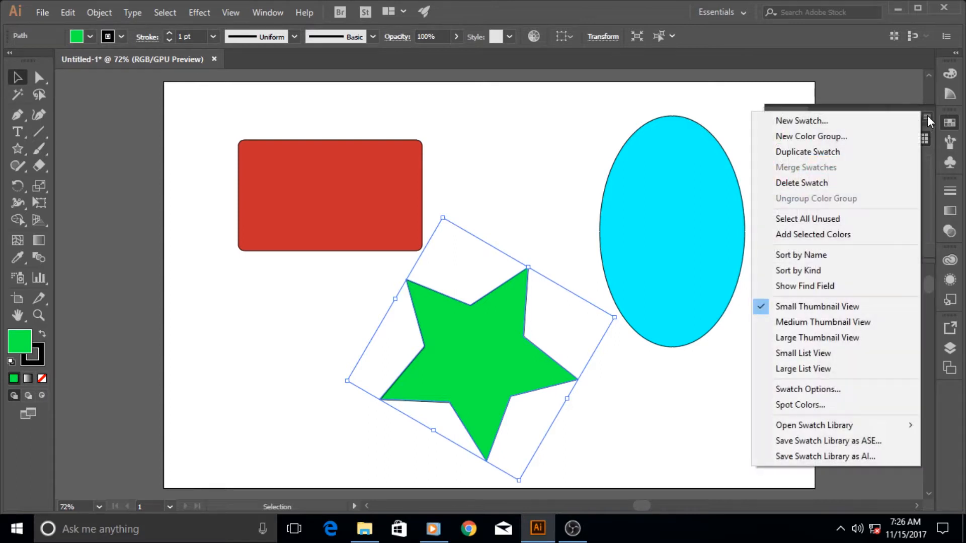
click(807, 219)
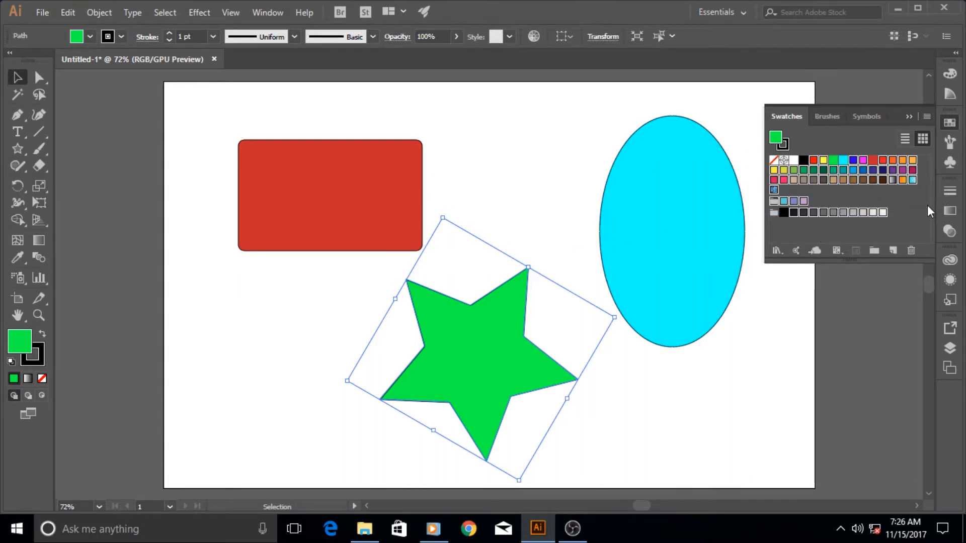
click(913, 250)
click(469, 284)
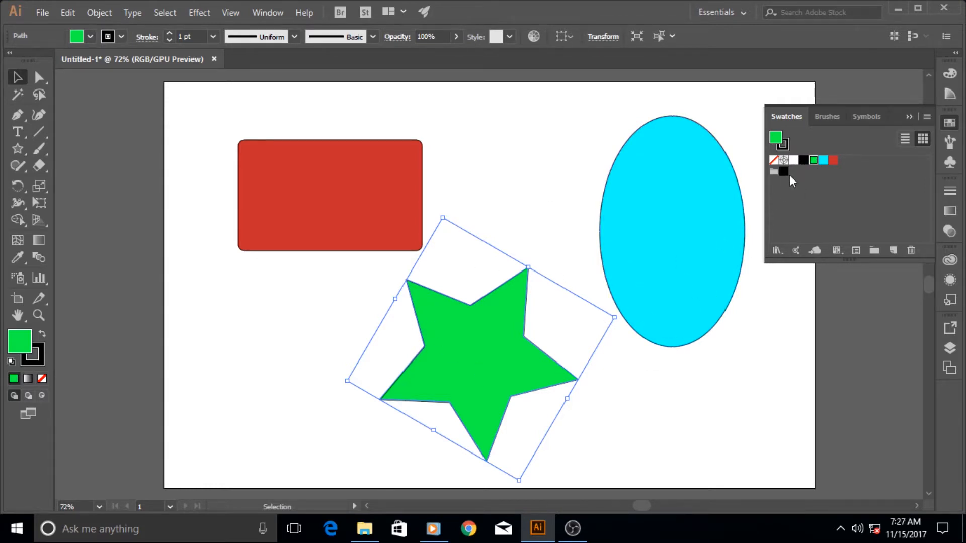
click(843, 172)
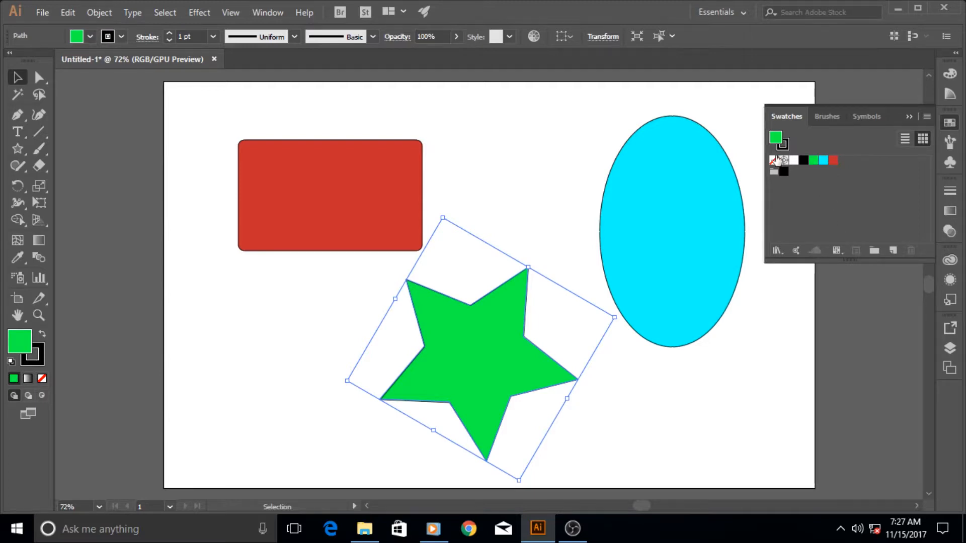
- Save the swatch library as the ASE file Untitled-1, replacing the existing file, and deselect the star
click(929, 116)
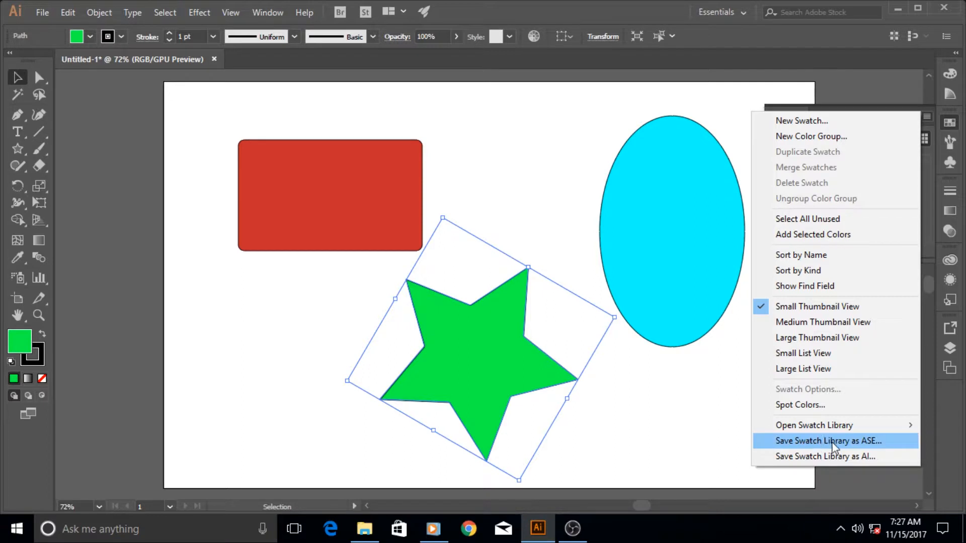
click(884, 444)
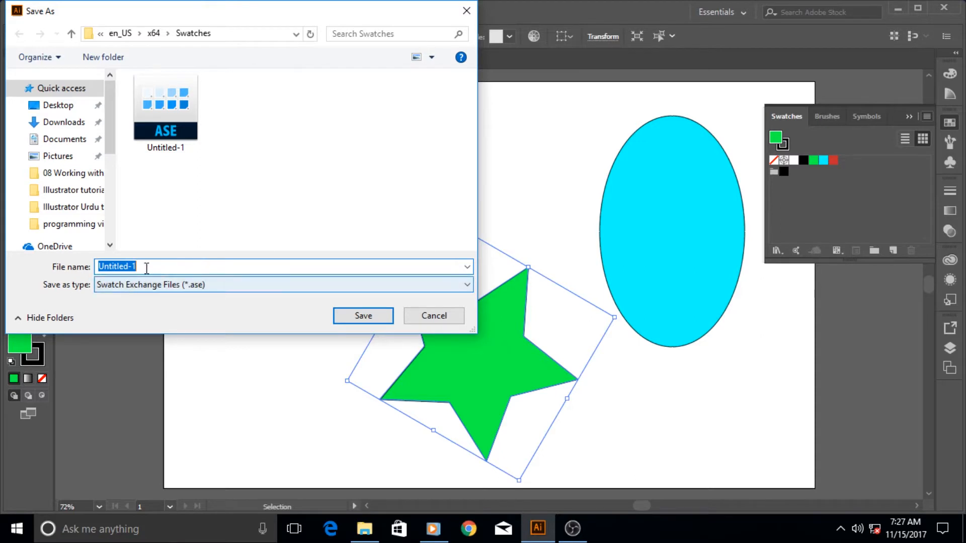
click(367, 319)
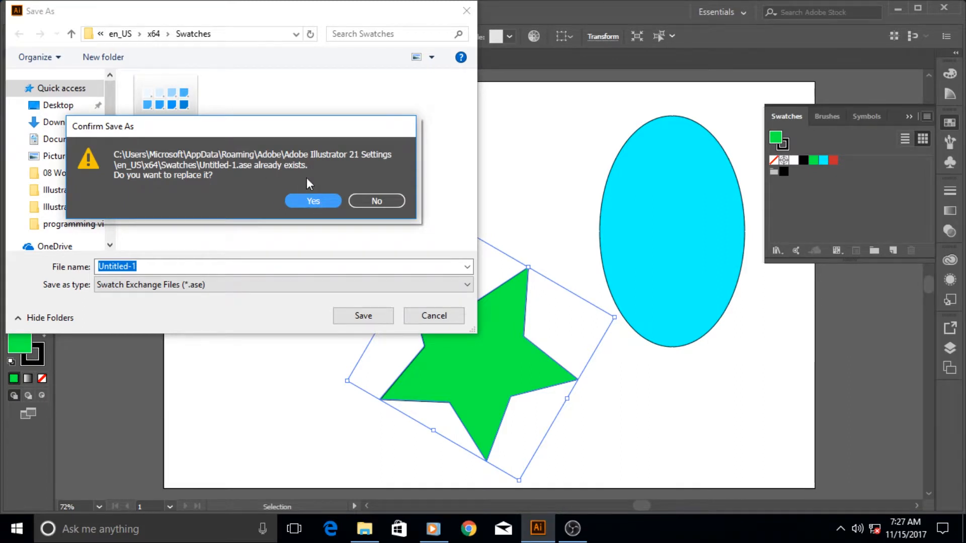
click(322, 205)
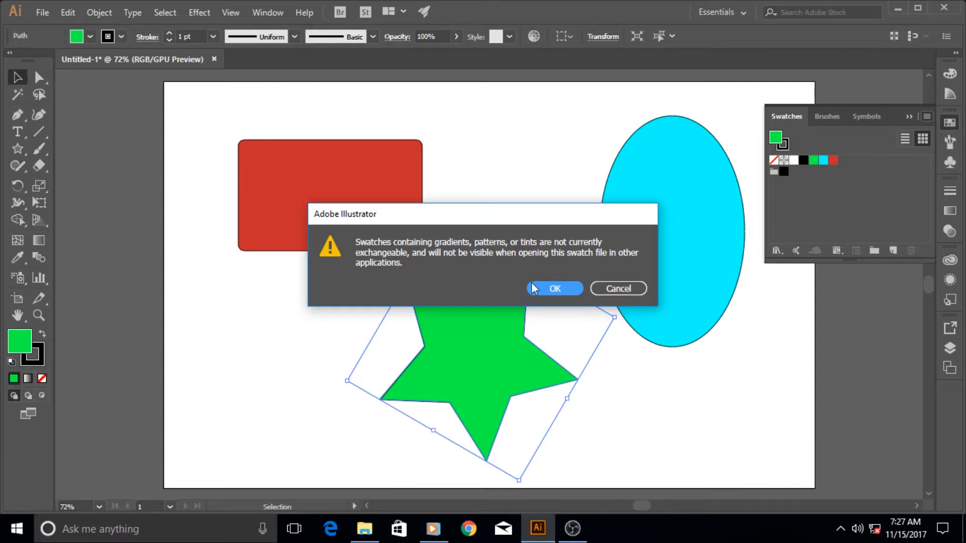
click(553, 288)
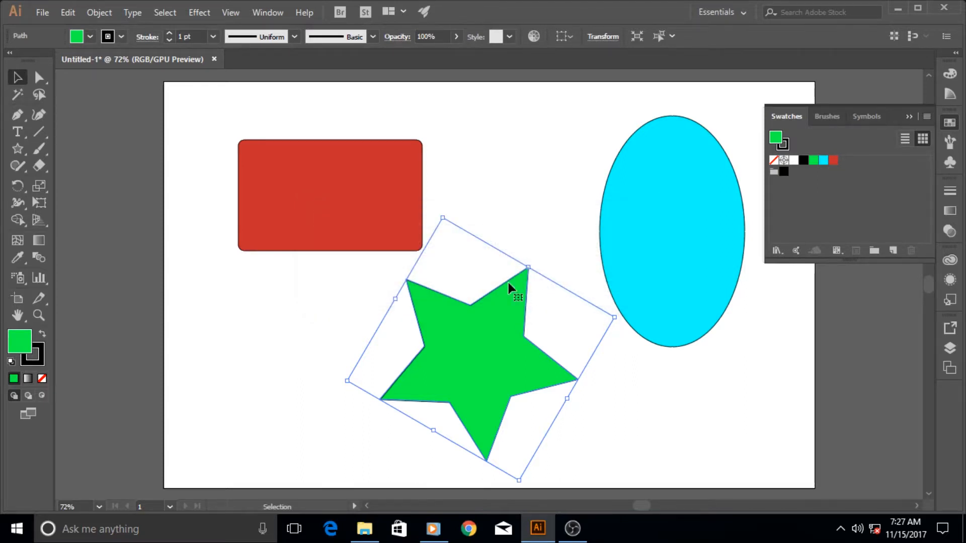
click(540, 184)
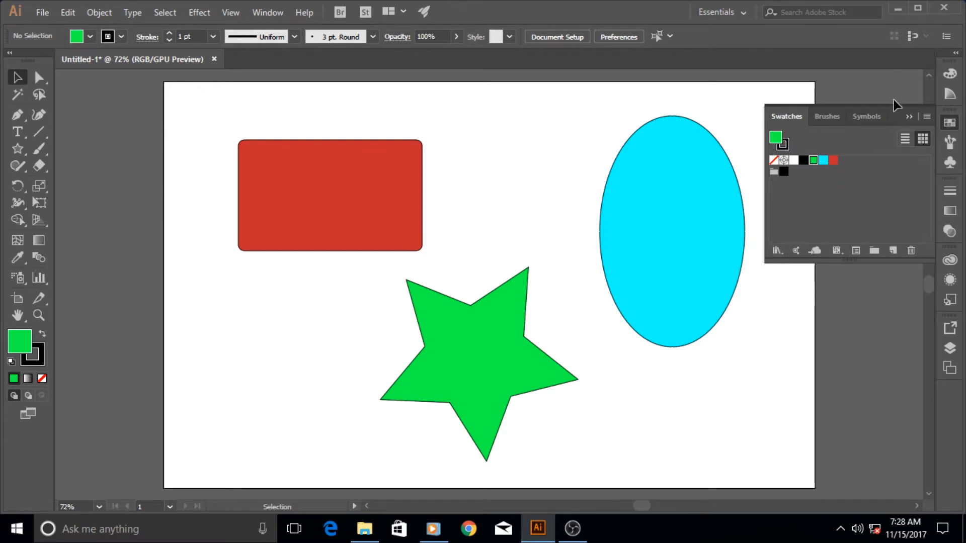
click(954, 98)
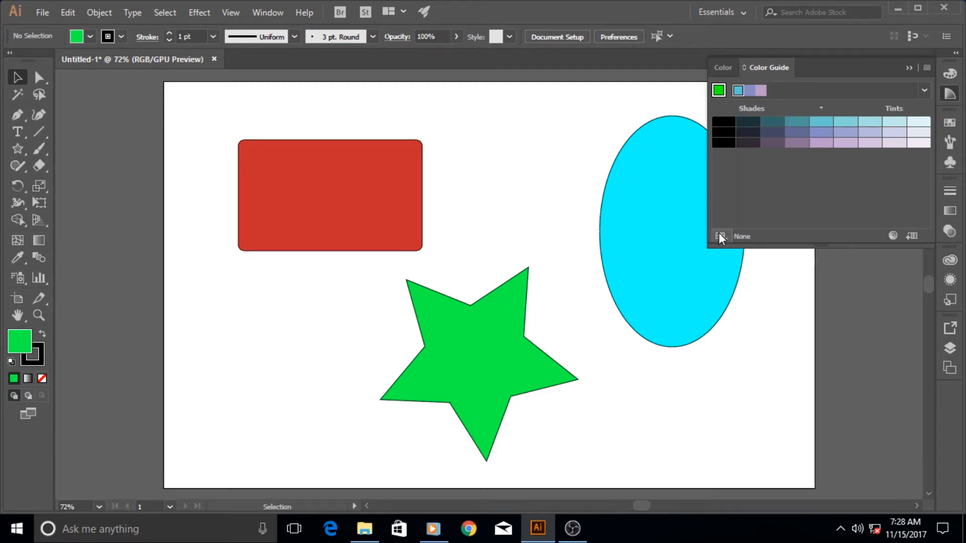
click(951, 74)
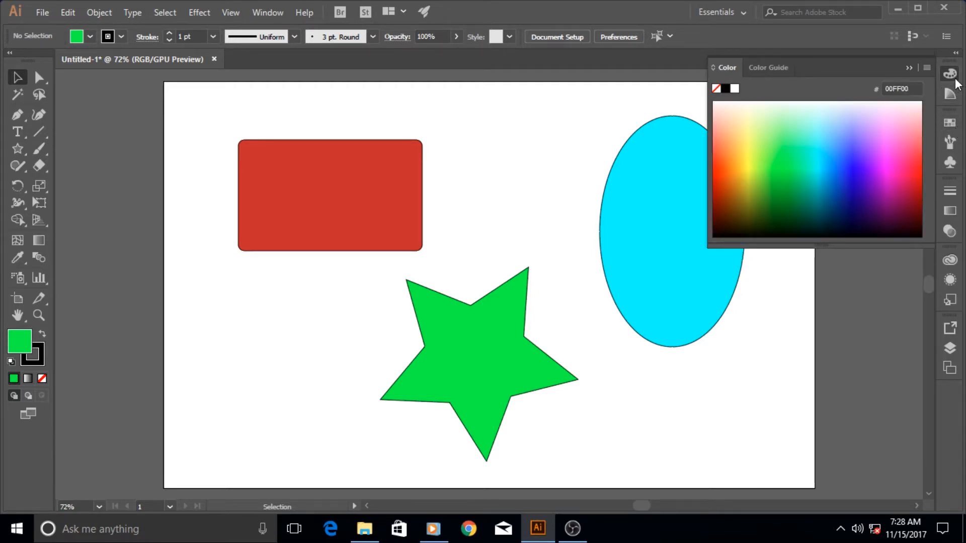
click(951, 94)
click(951, 123)
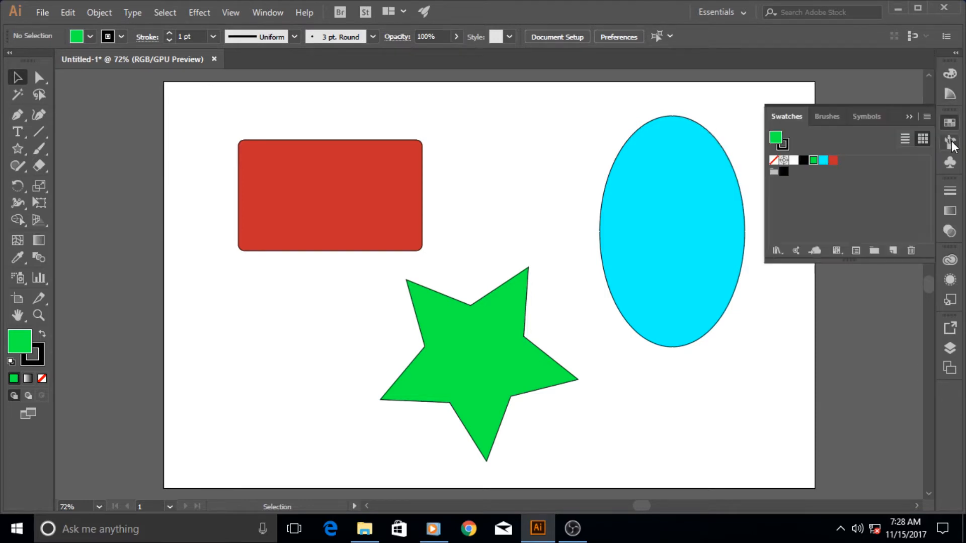
click(951, 143)
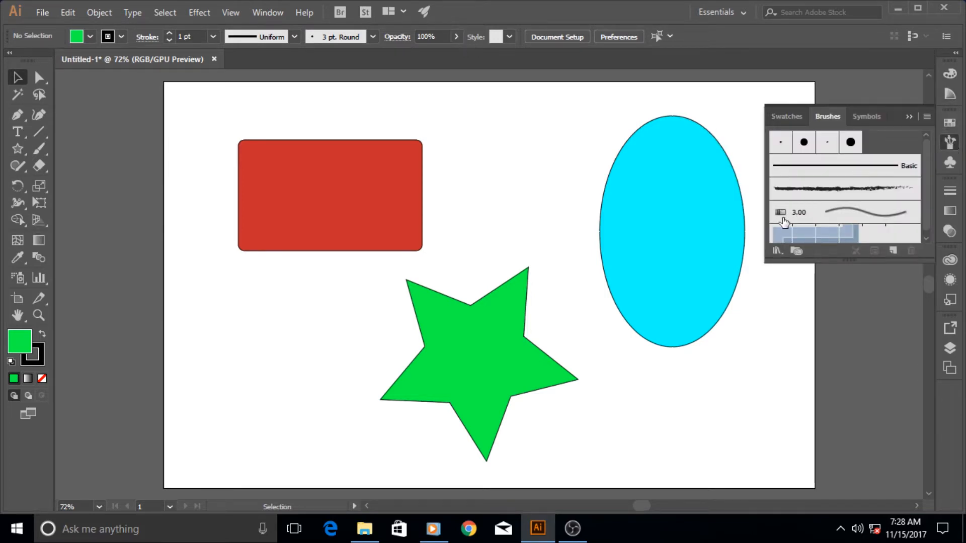
click(777, 251)
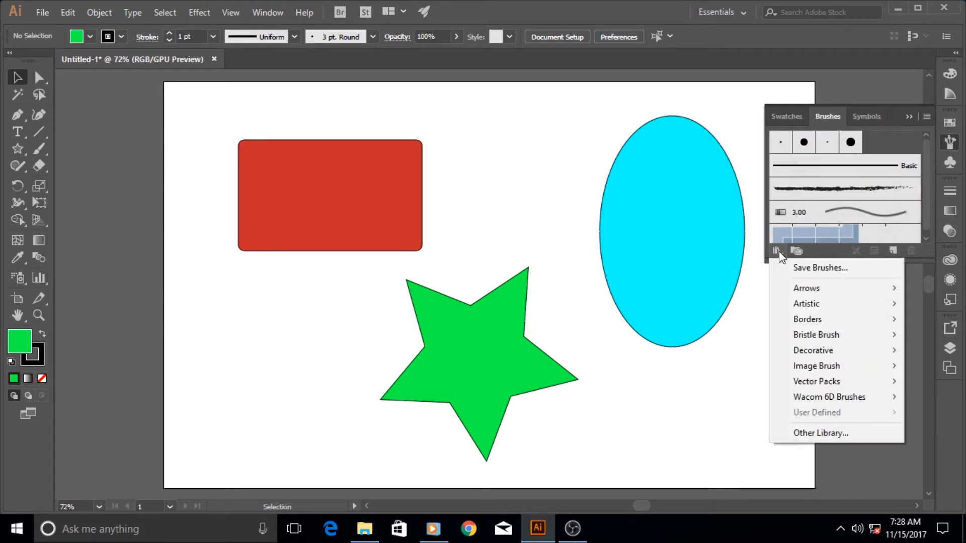
- Start loading another swatch library from file and browse the Swatches folder in the en_US presets
click(950, 123)
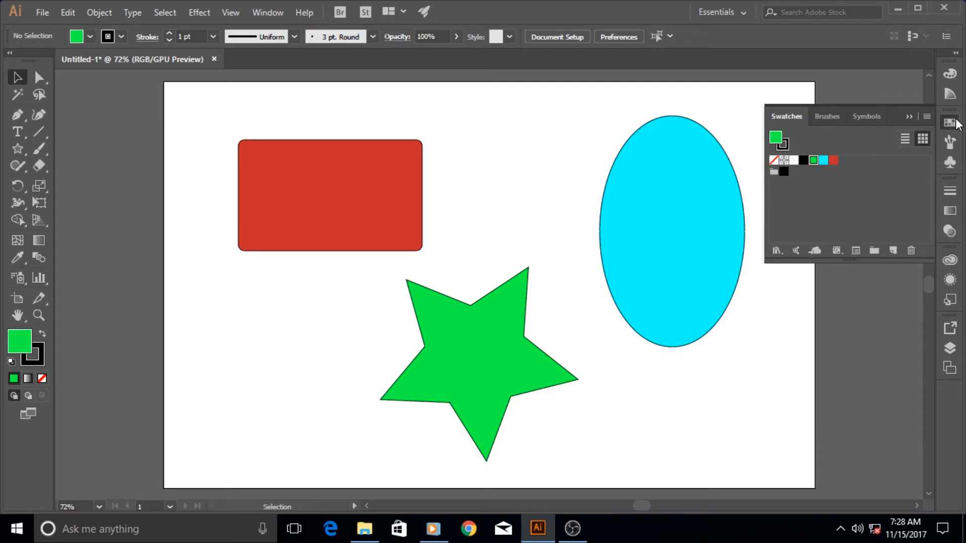
click(782, 252)
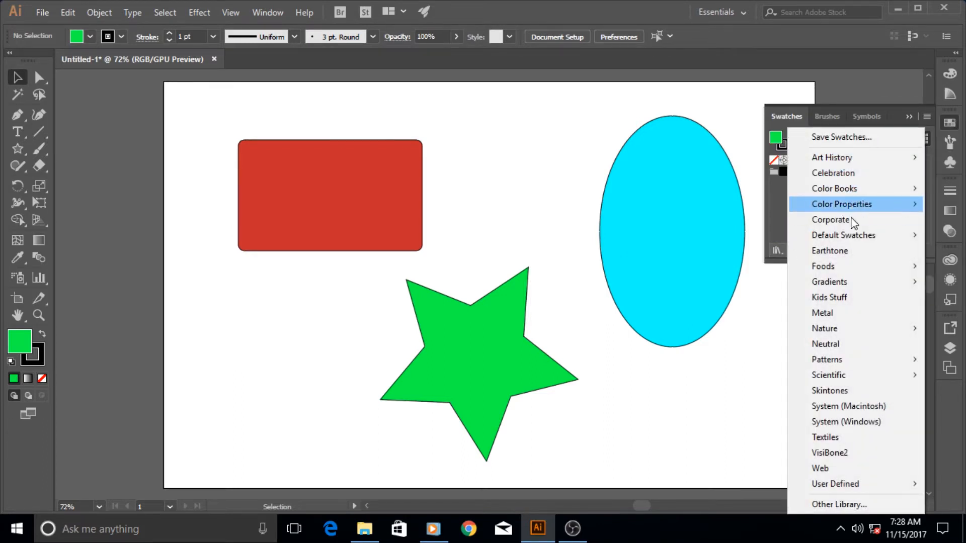
click(862, 503)
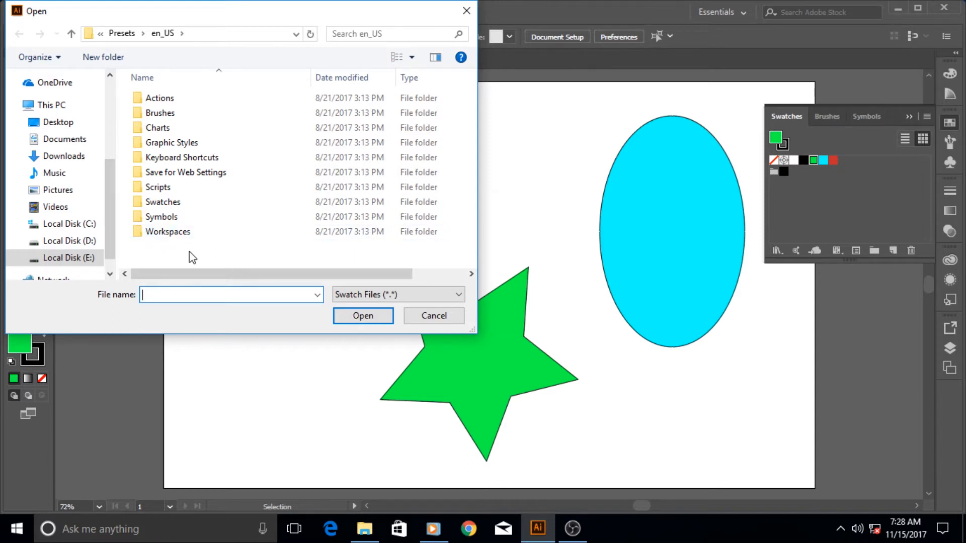
double_click(169, 202)
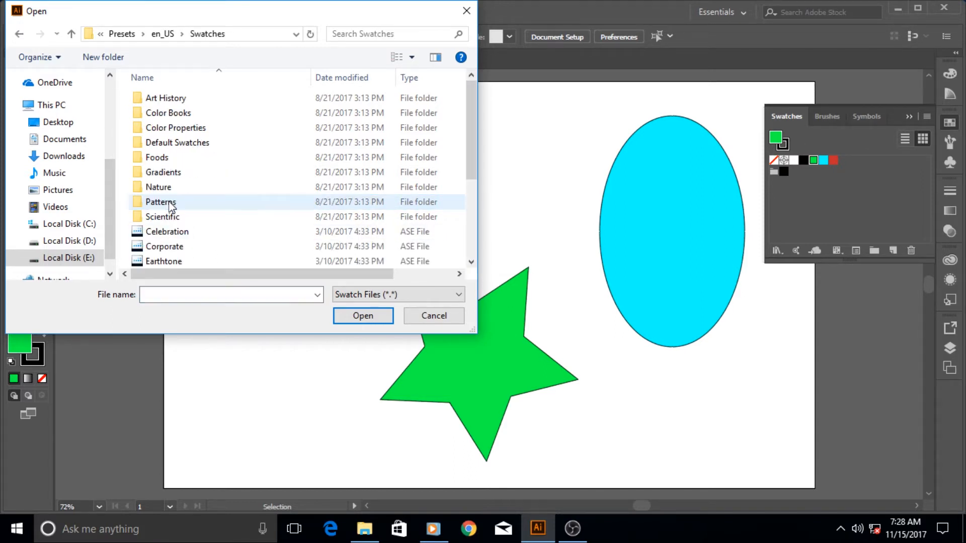
mouse_move(470, 96)
mouse_down()
mouse_move(466, 210)
mouse_move(466, 96)
mouse_up()
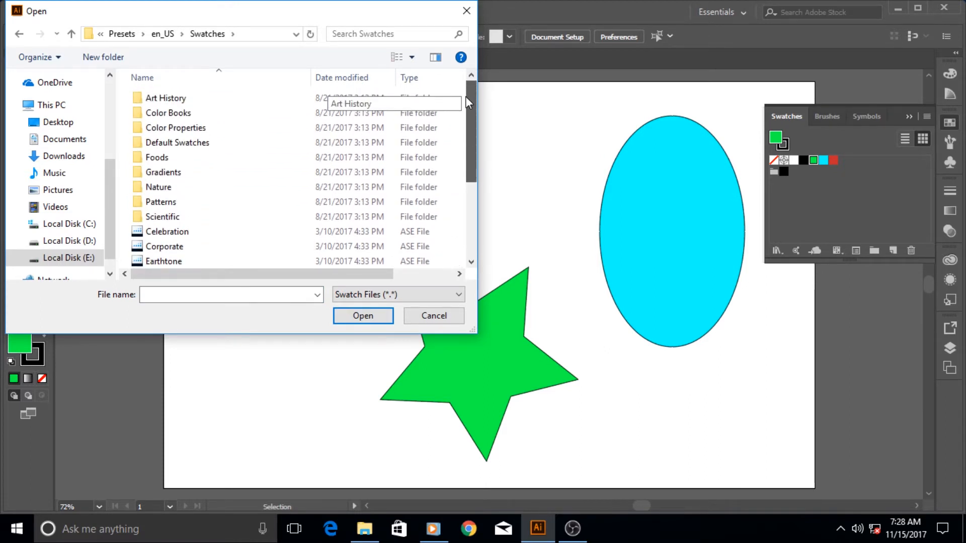
- Search the parent folders up to Local Disk (E:), including Adobe and AdobePatchFiles, for the saved swatch library
click(72, 35)
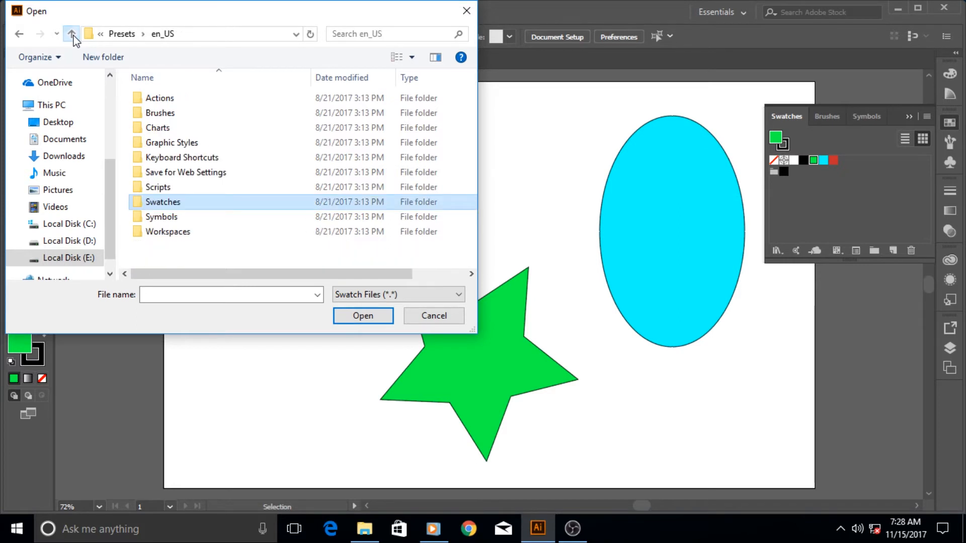
click(72, 35)
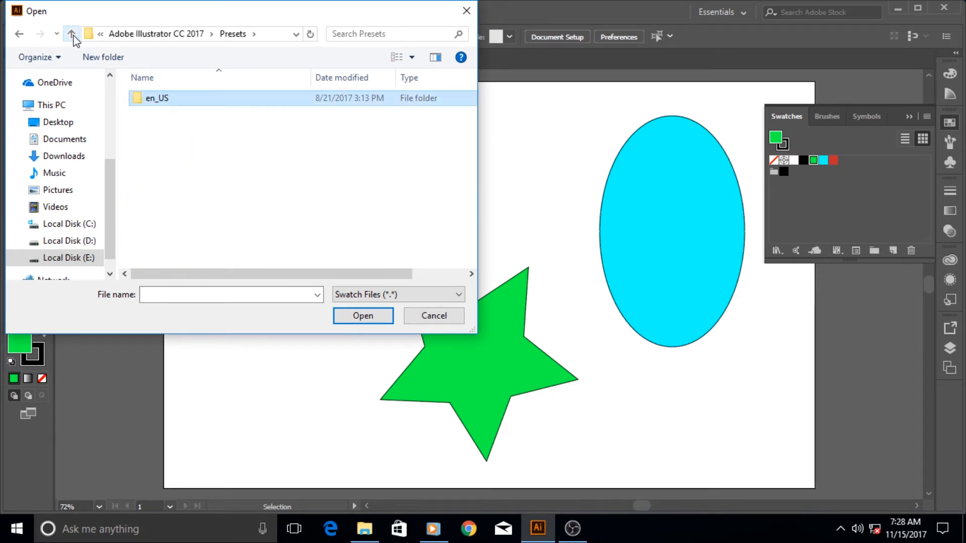
click(72, 35)
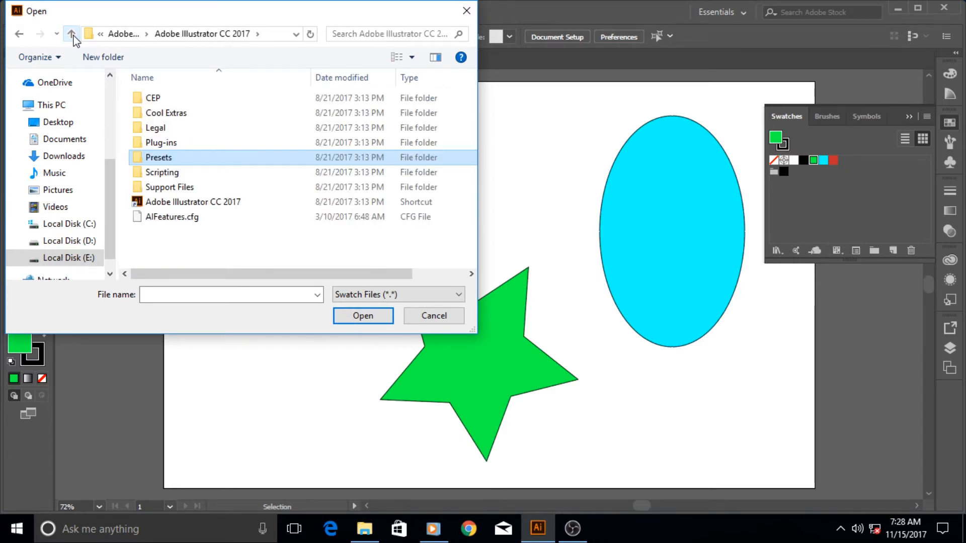
click(73, 36)
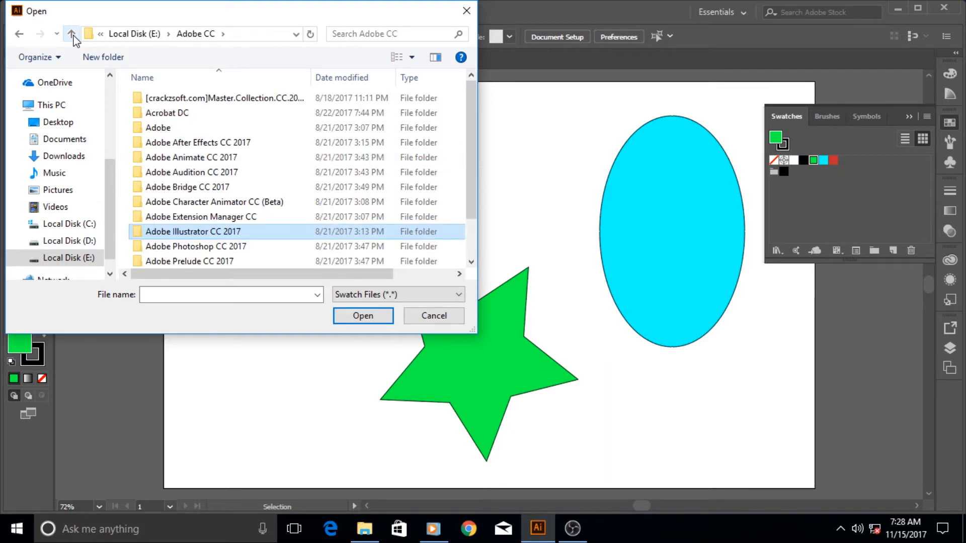
double_click(168, 129)
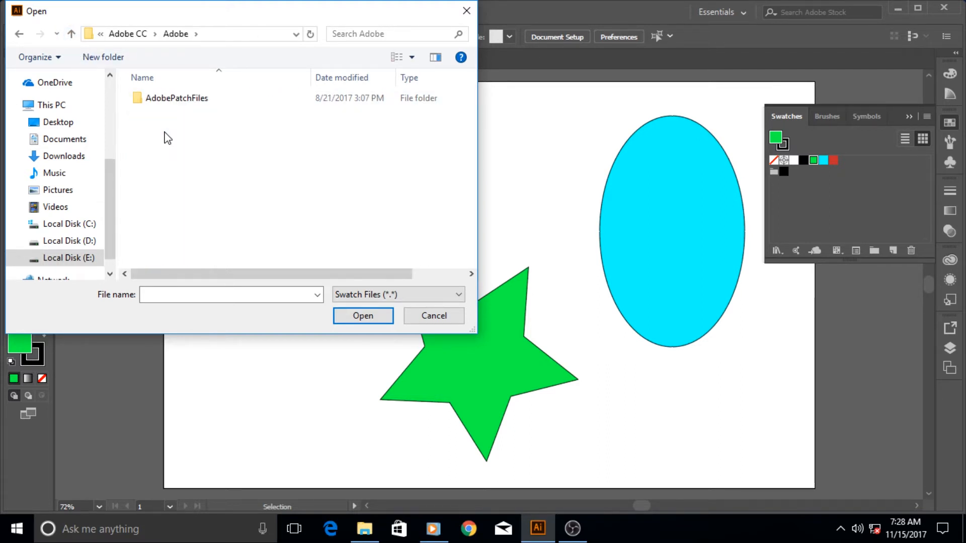
double_click(168, 100)
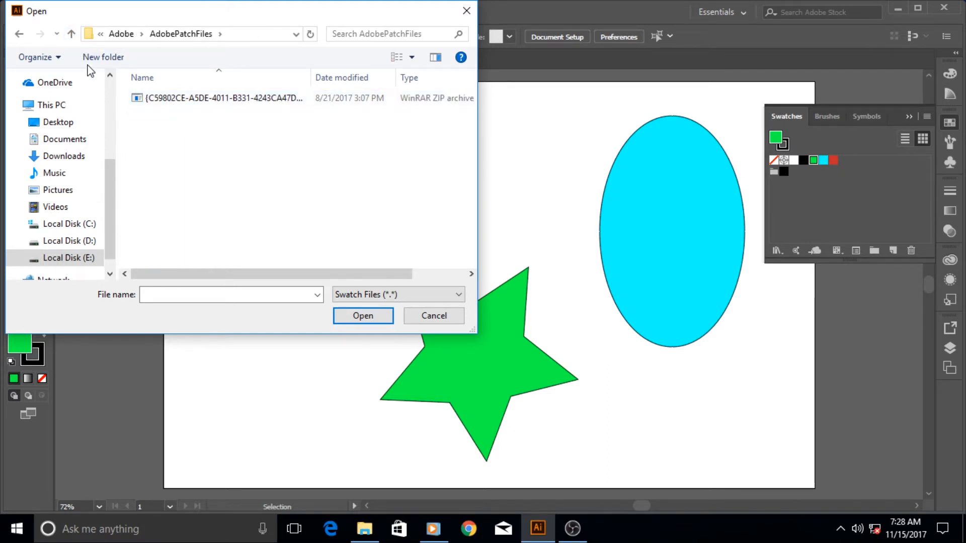
click(71, 36)
click(72, 35)
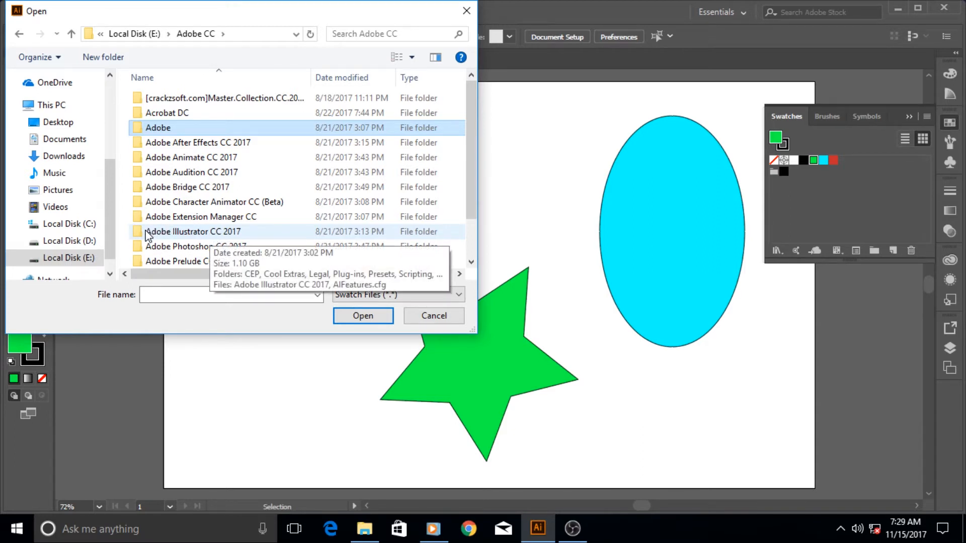
click(72, 34)
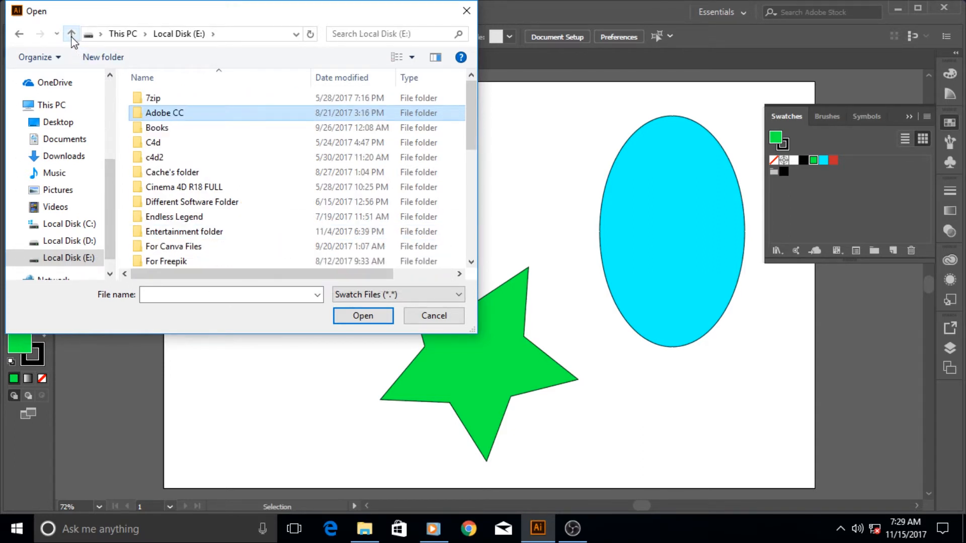
- Check Support Files in the Adobe Illustrator CC 2017 folder, and return to the Swatches folder in the en_US presets
double_click(175, 113)
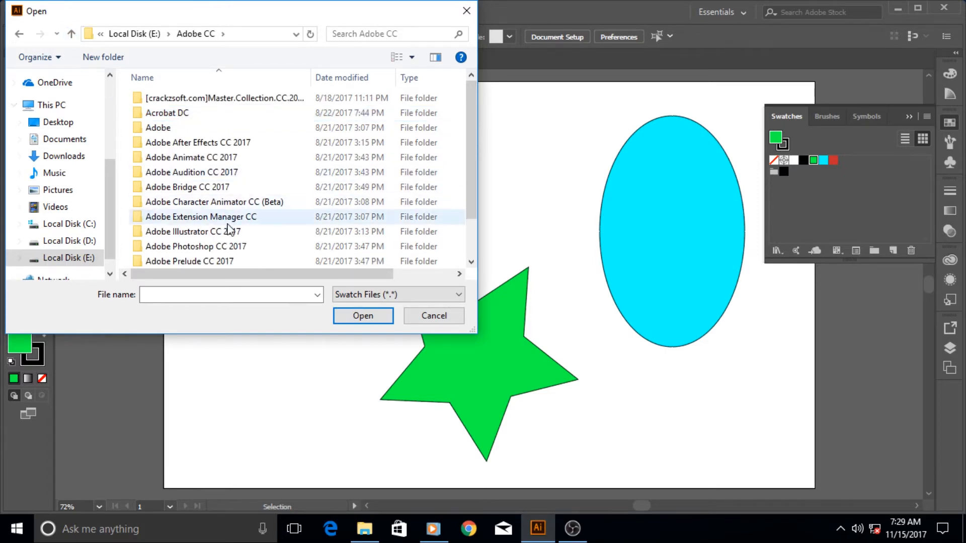
double_click(200, 232)
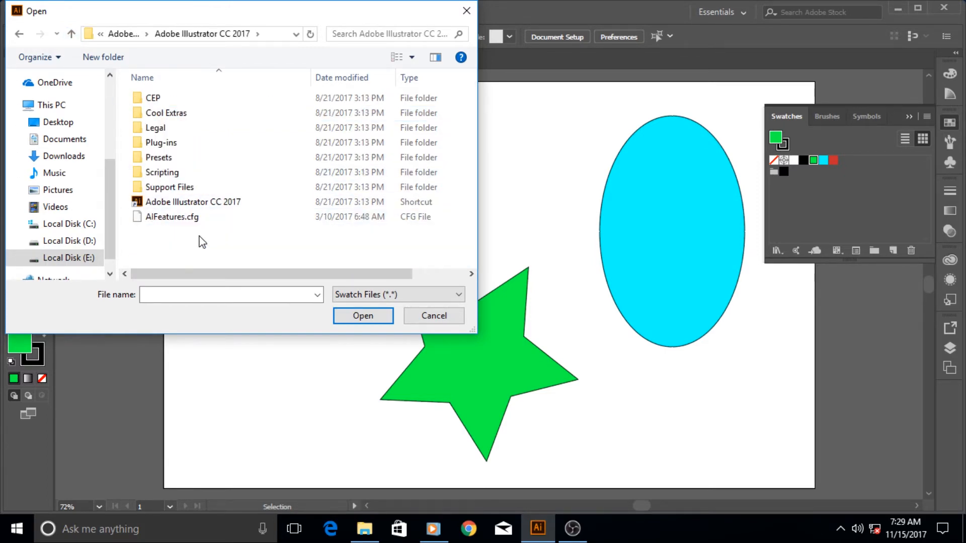
double_click(172, 191)
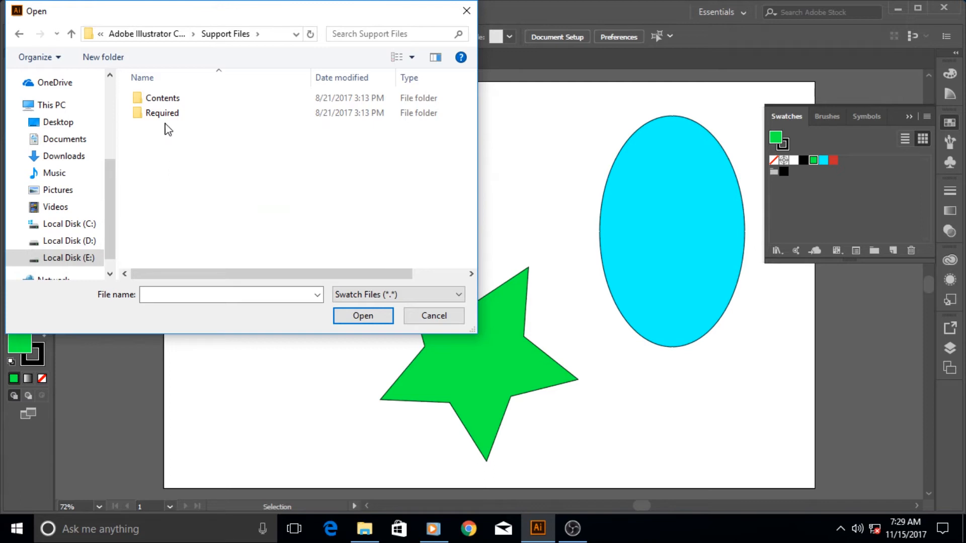
click(72, 34)
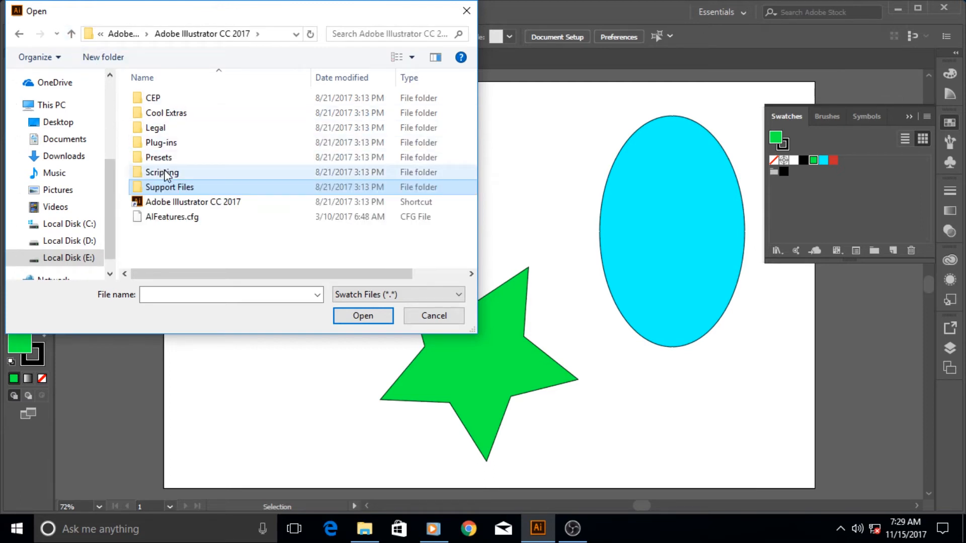
click(157, 159)
double_click(156, 159)
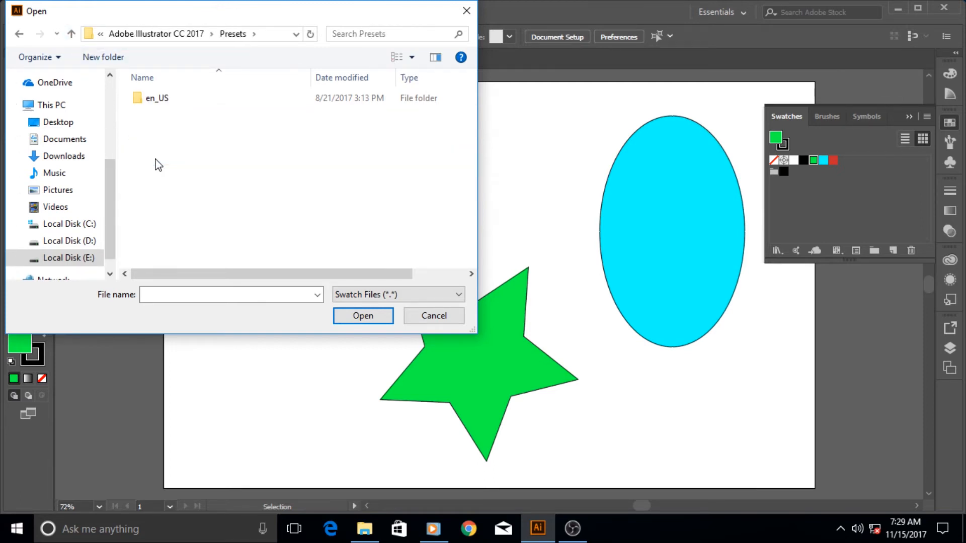
double_click(155, 101)
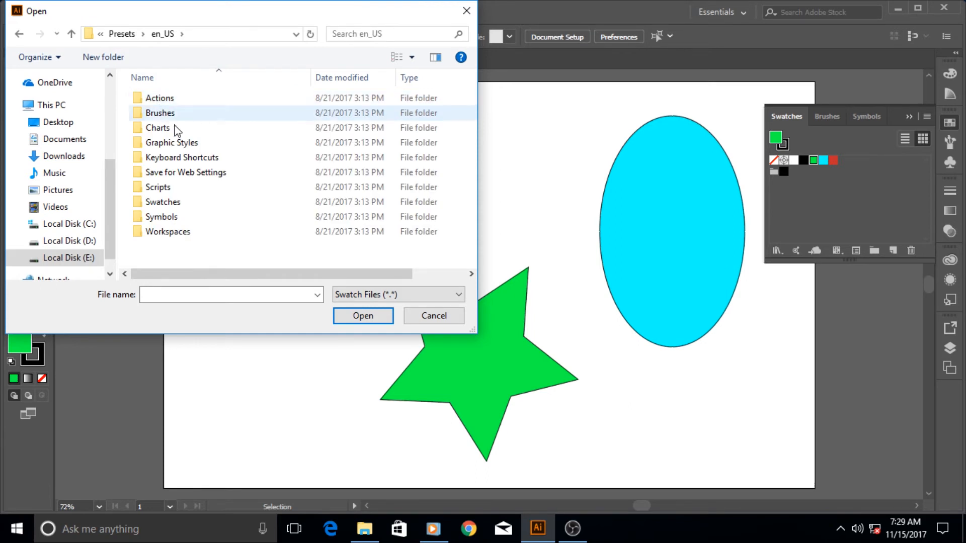
double_click(207, 203)
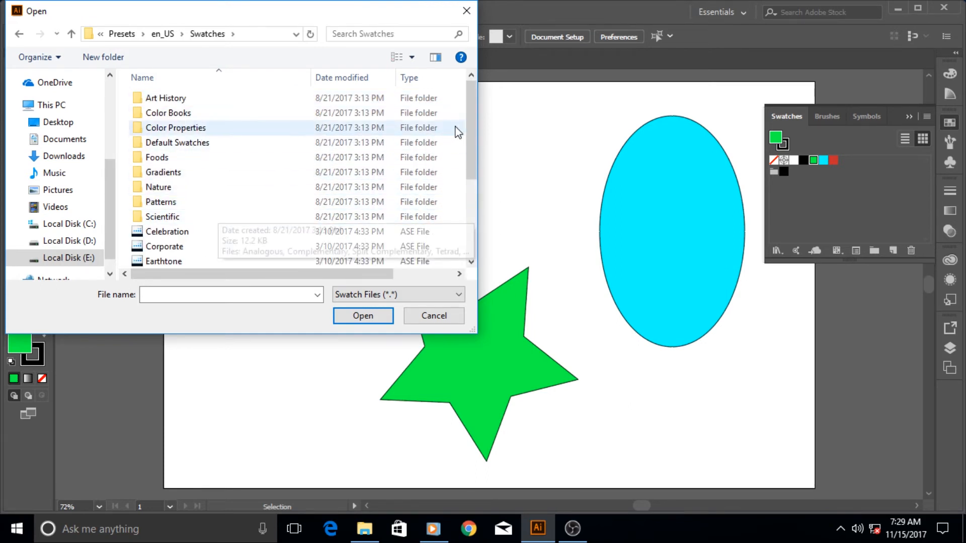
- Load the Metal ASE swatch library from the Swatches folder
drag(470, 119, 460, 233)
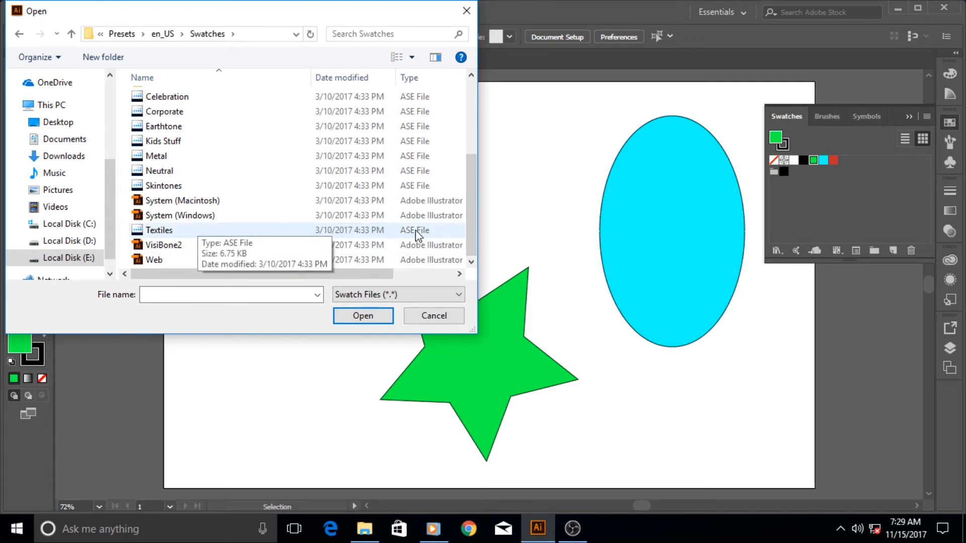
drag(467, 223, 471, 189)
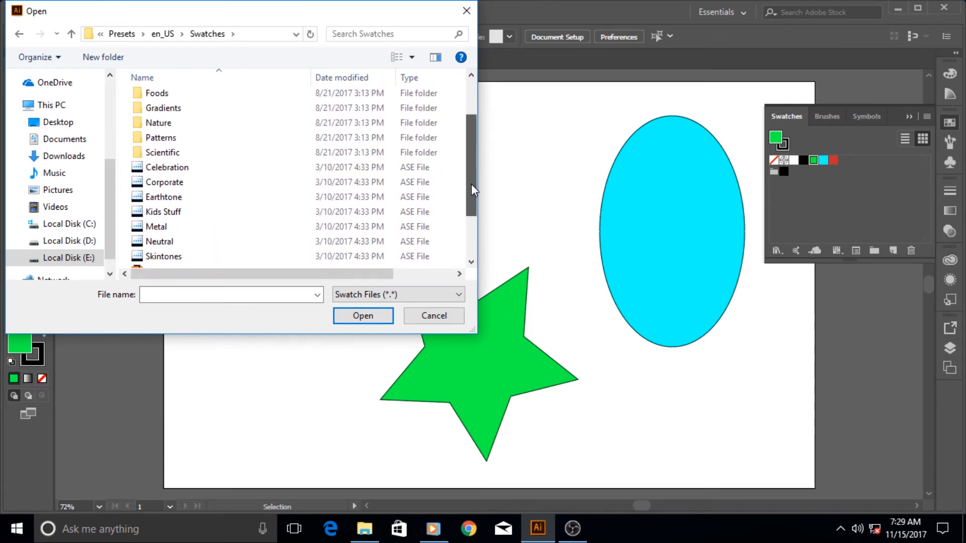
click(175, 171)
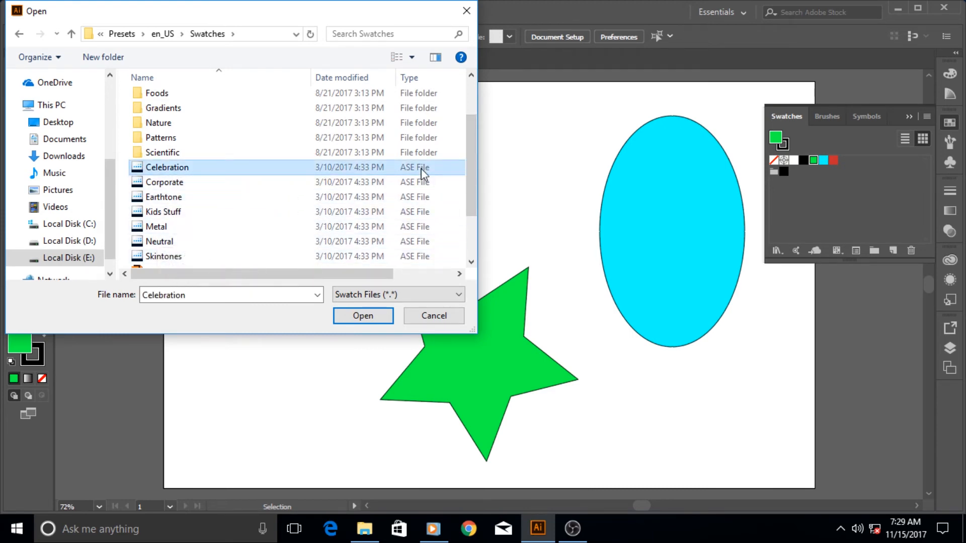
click(166, 227)
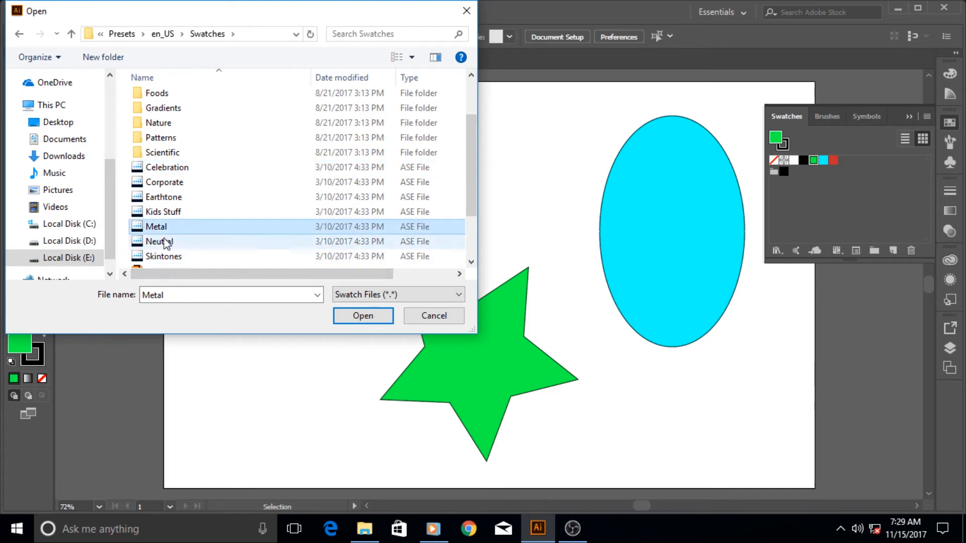
click(363, 317)
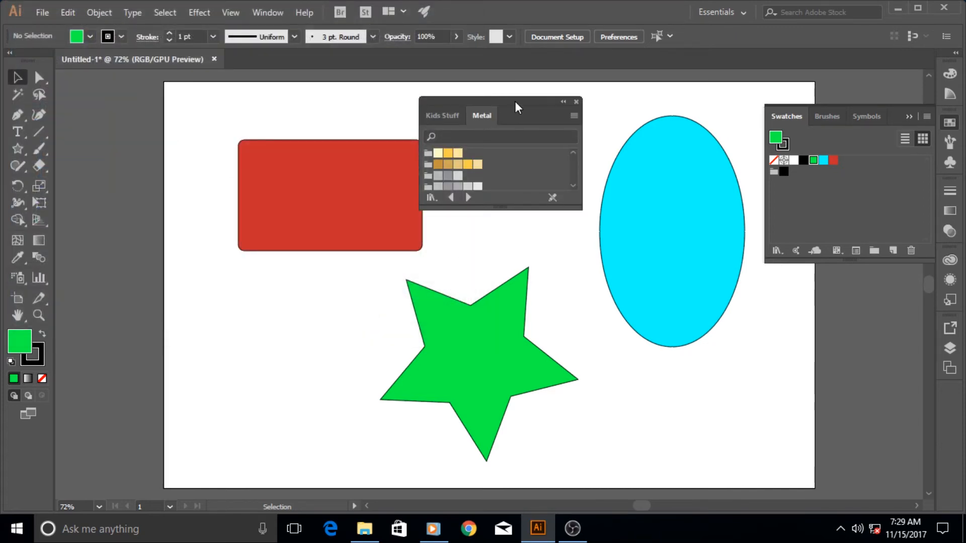
- Enlarge the floating Metal library, look through its colour groups, and move it beside the red rectangle
drag(515, 103, 366, 114)
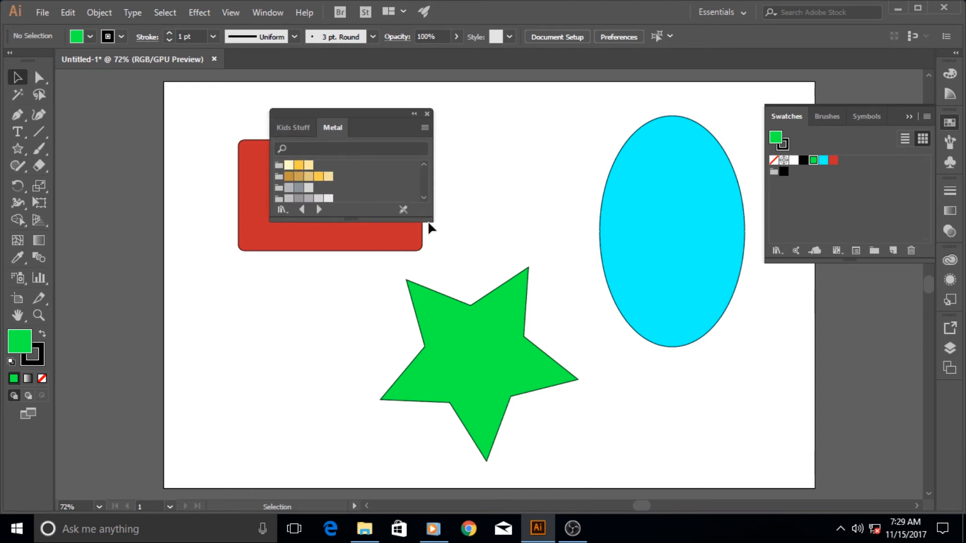
drag(432, 222, 467, 281)
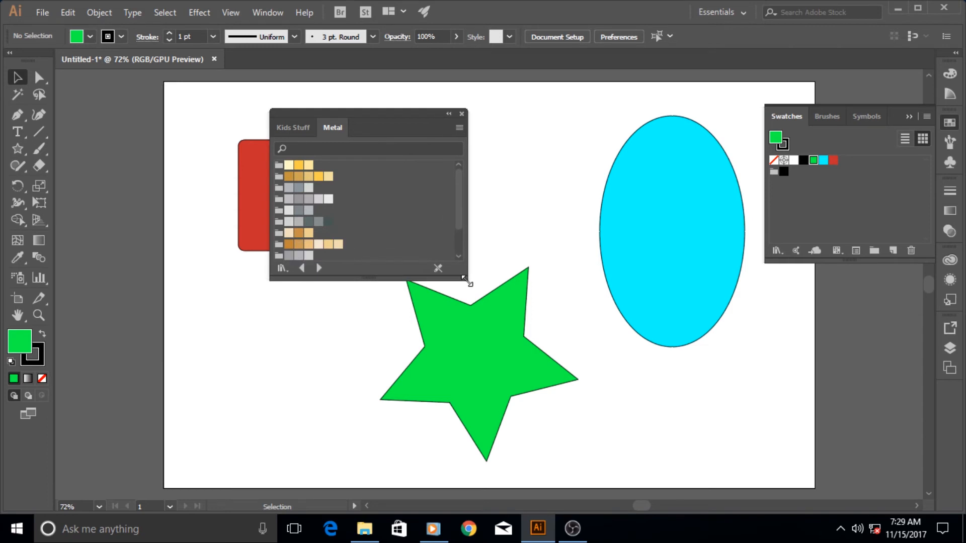
scroll(461, 199, down, 3)
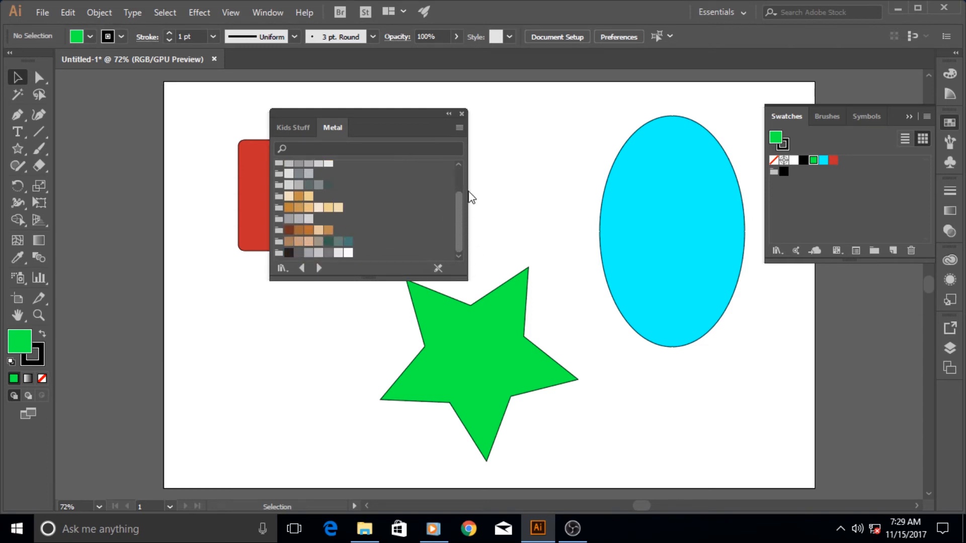
scroll(466, 198, up, 3)
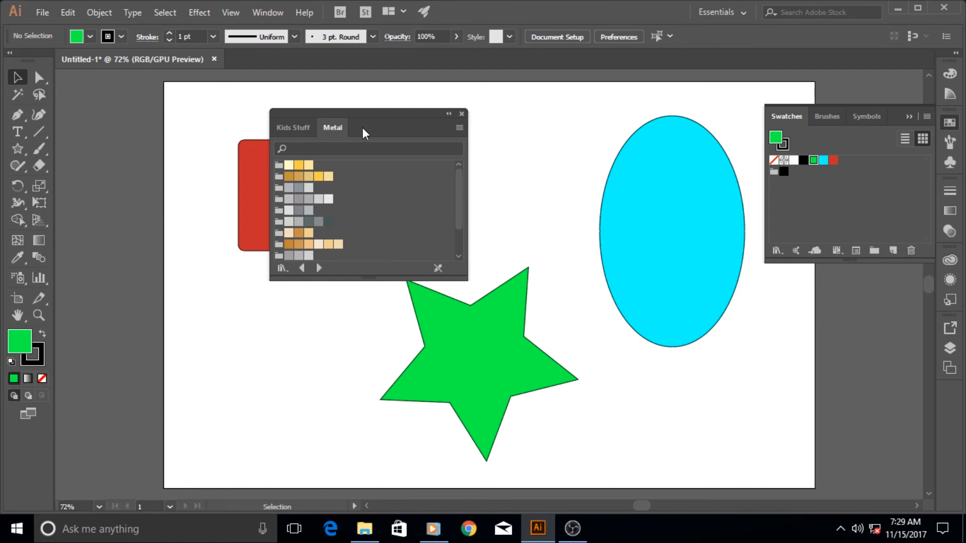
drag(379, 117, 214, 115)
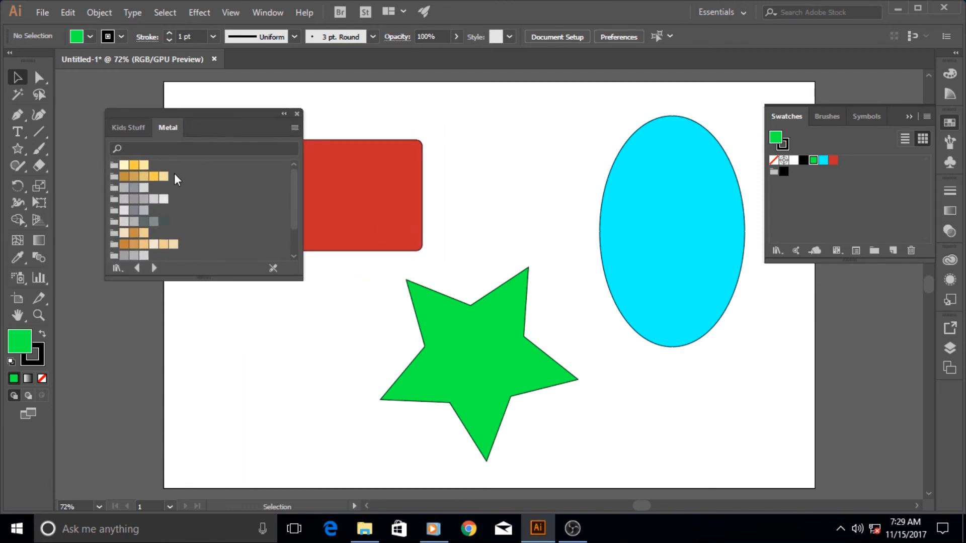
- Create a colour group named Color Group 1 containing the green swatch
click(874, 250)
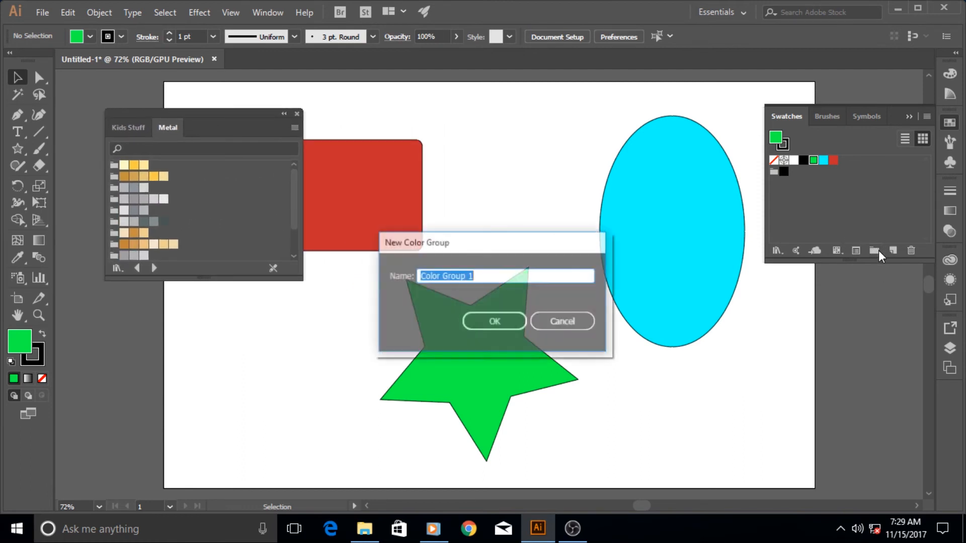
click(504, 326)
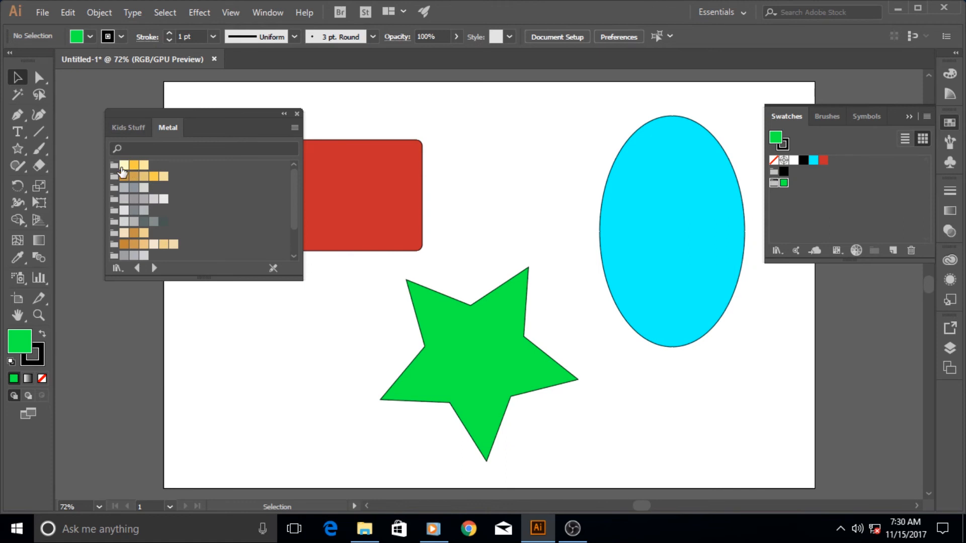
- Add the three yellow swatches of Metal's first group to the black swatch's colour group, close the library, and deselect the swatches
click(124, 165)
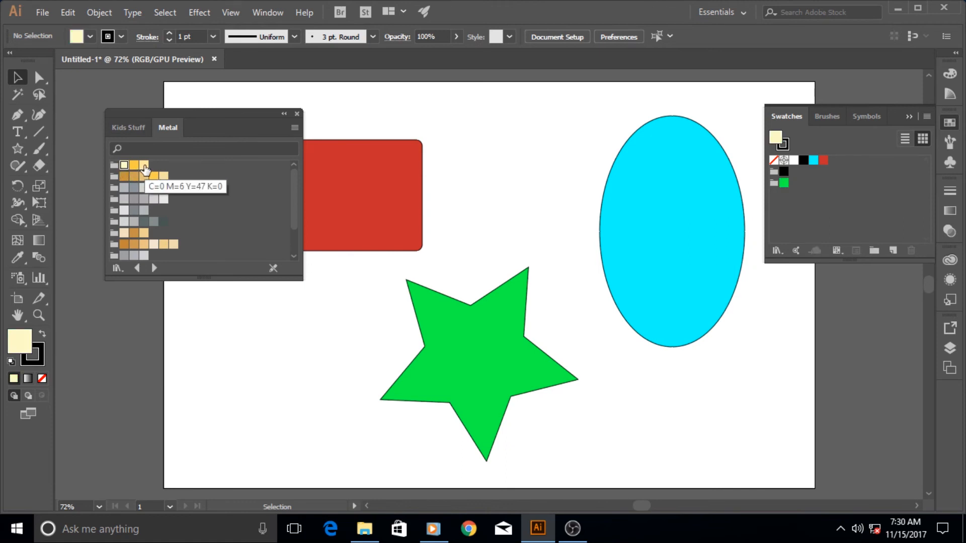
shift+click(145, 166)
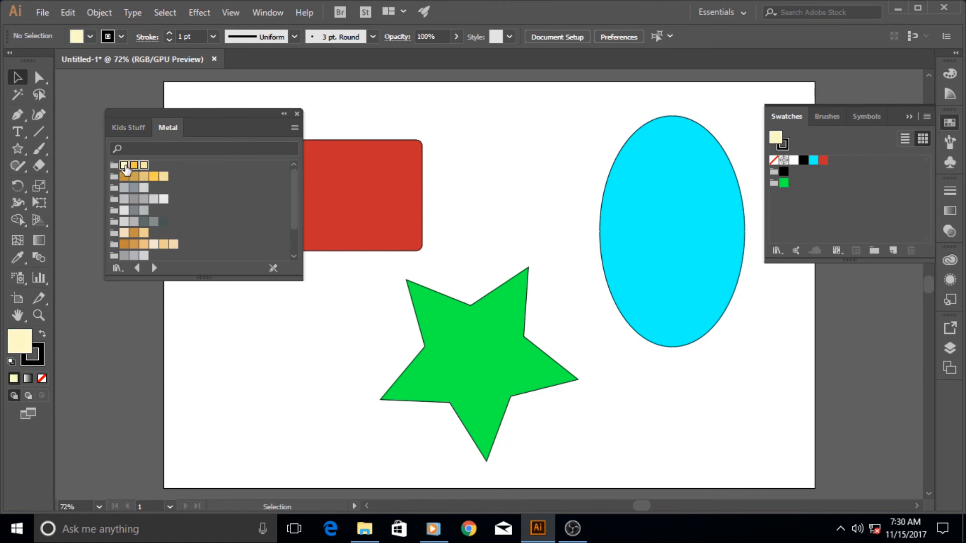
drag(126, 167, 775, 173)
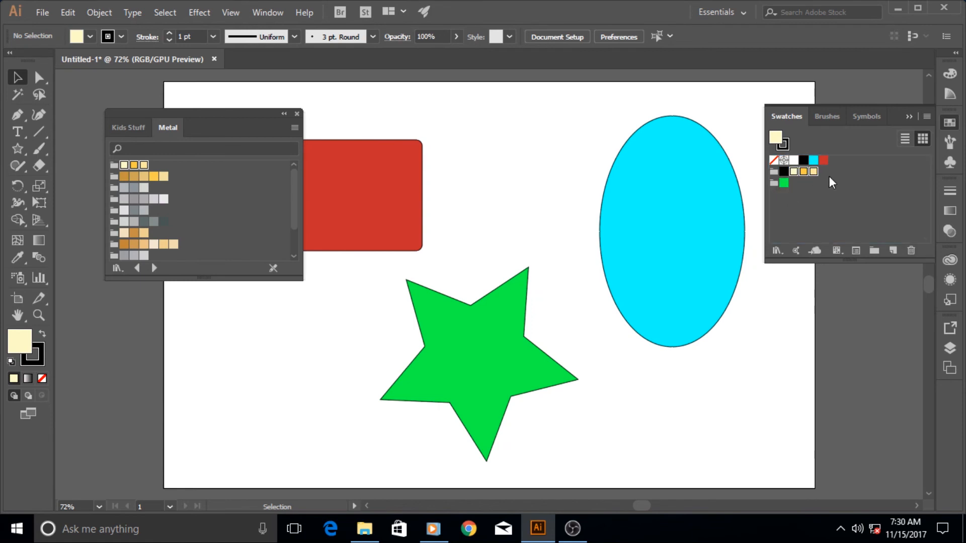
click(297, 114)
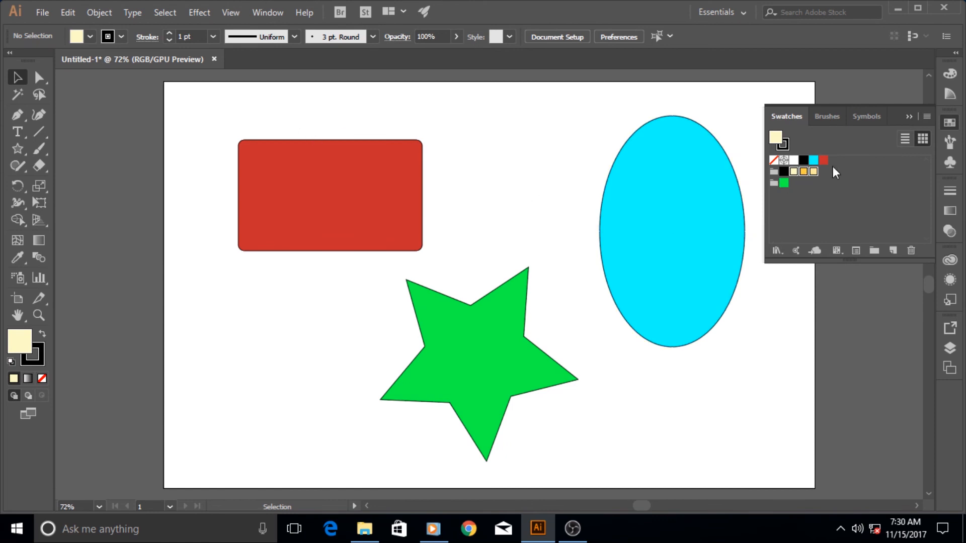
click(826, 204)
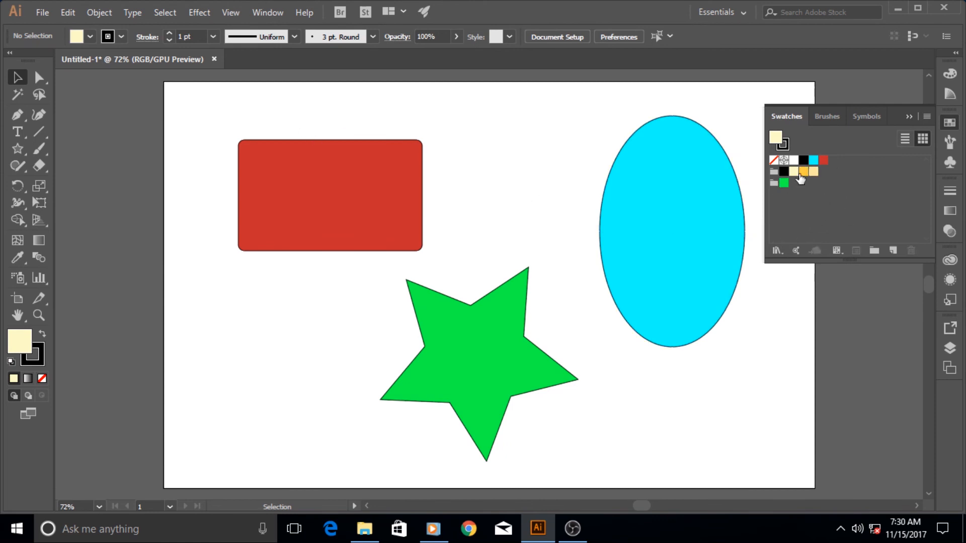